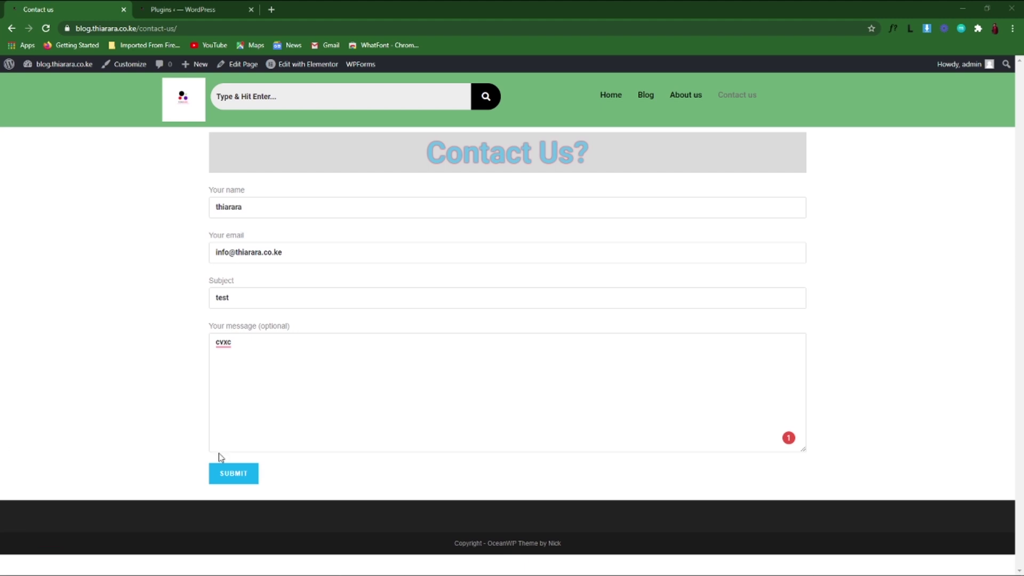
# - Resubmit the Contact Us form until it confirms the message has been sent
pyautogui.click(240, 477)
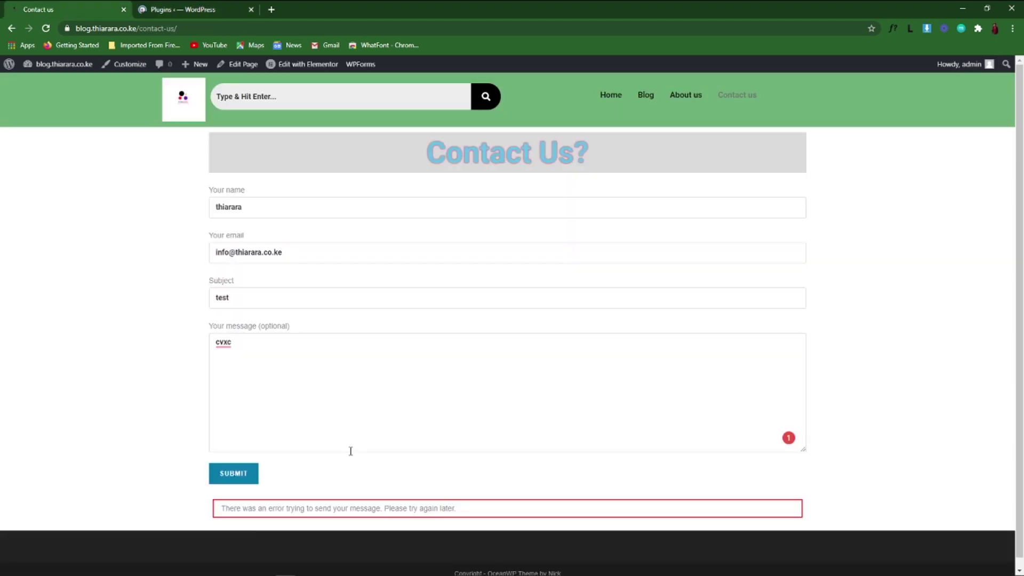
pyautogui.click(244, 482)
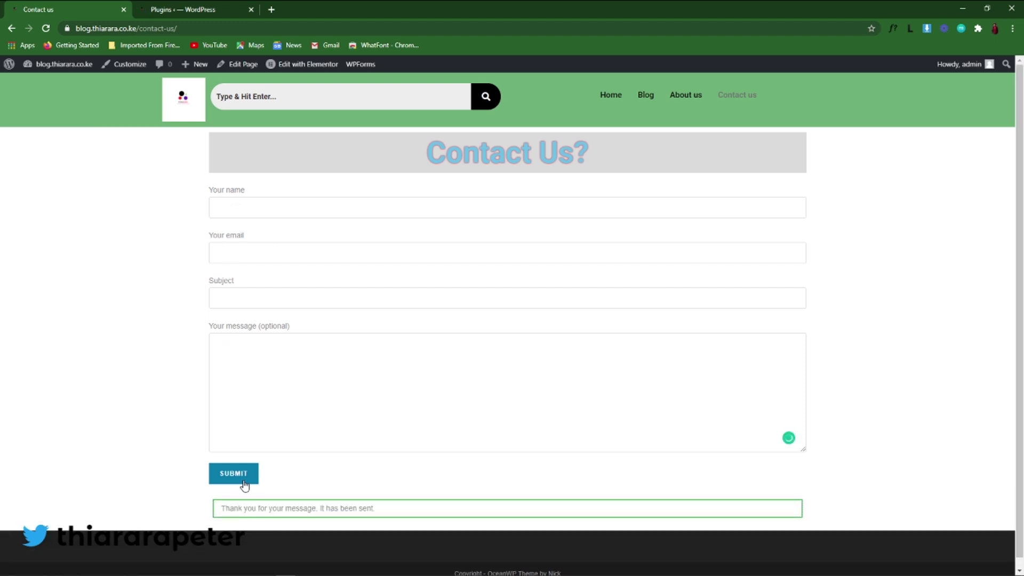
pyautogui.moveTo(398, 511); pyautogui.dragTo(217, 520)
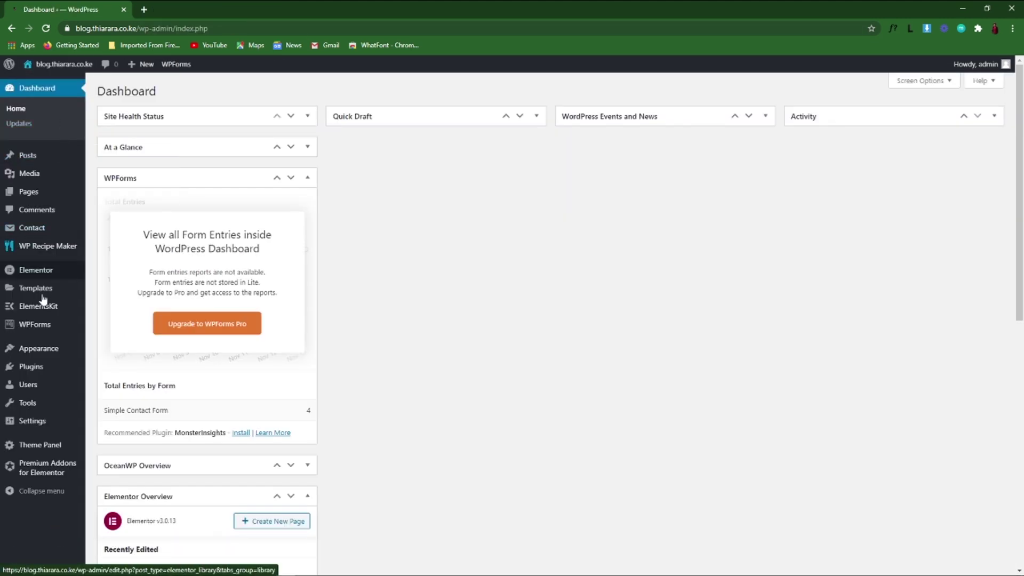
pyautogui.moveTo(35, 371)
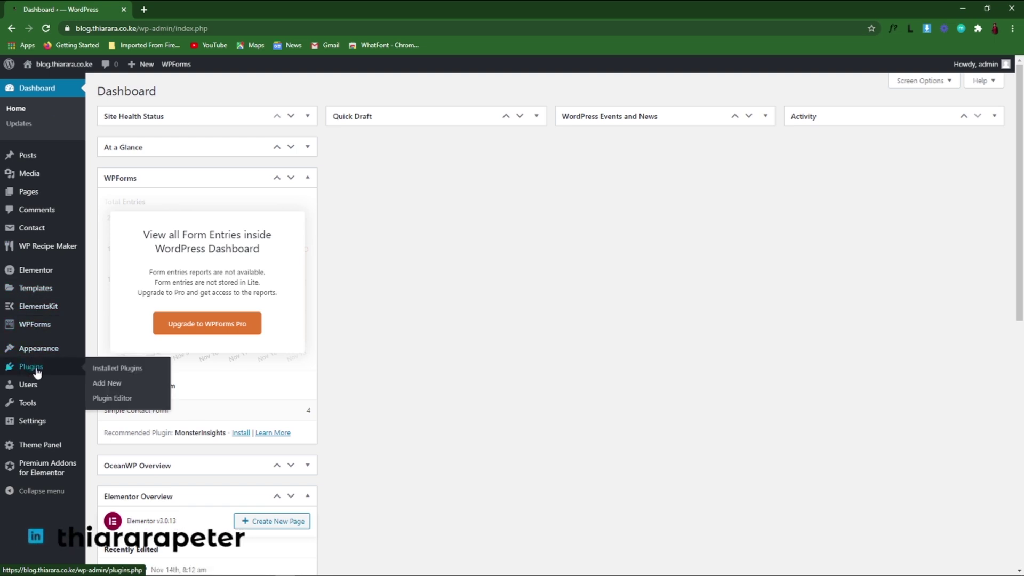
# - Search the Add Plugins directory for 'easy smtp'
pyautogui.click(110, 391)
pyautogui.click(864, 122)
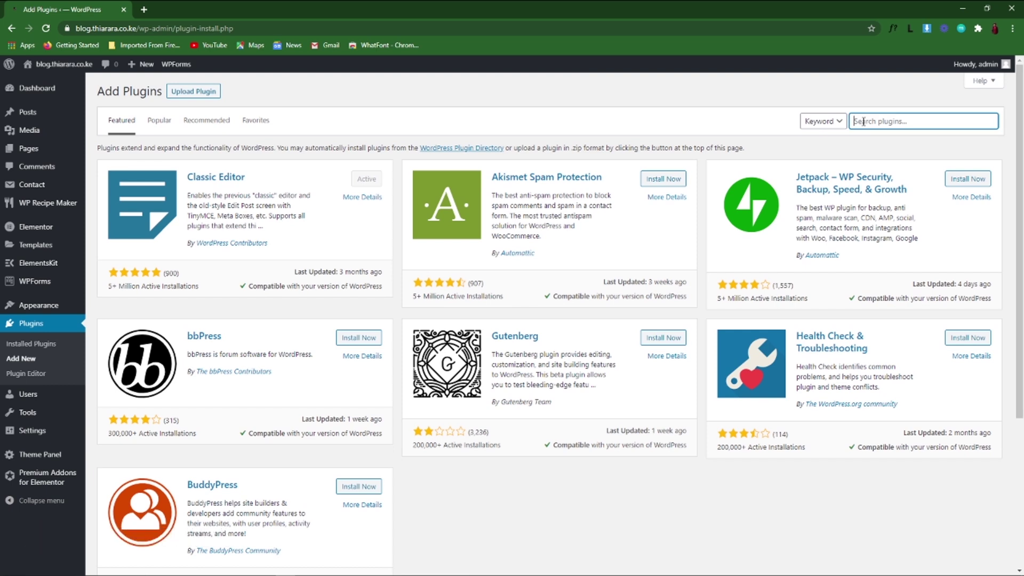
pyautogui.write('ea')
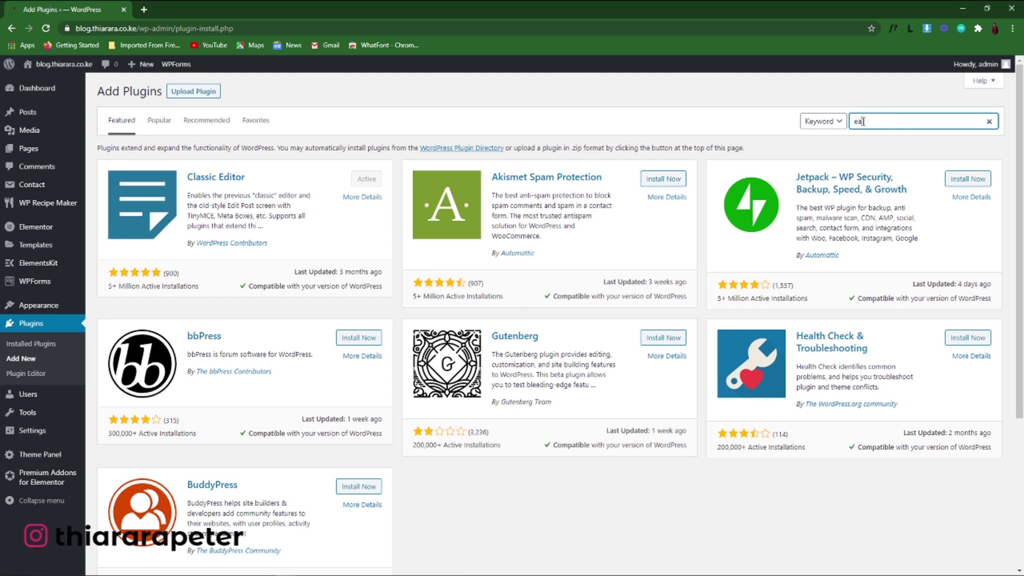
pyautogui.write('sy smtp')
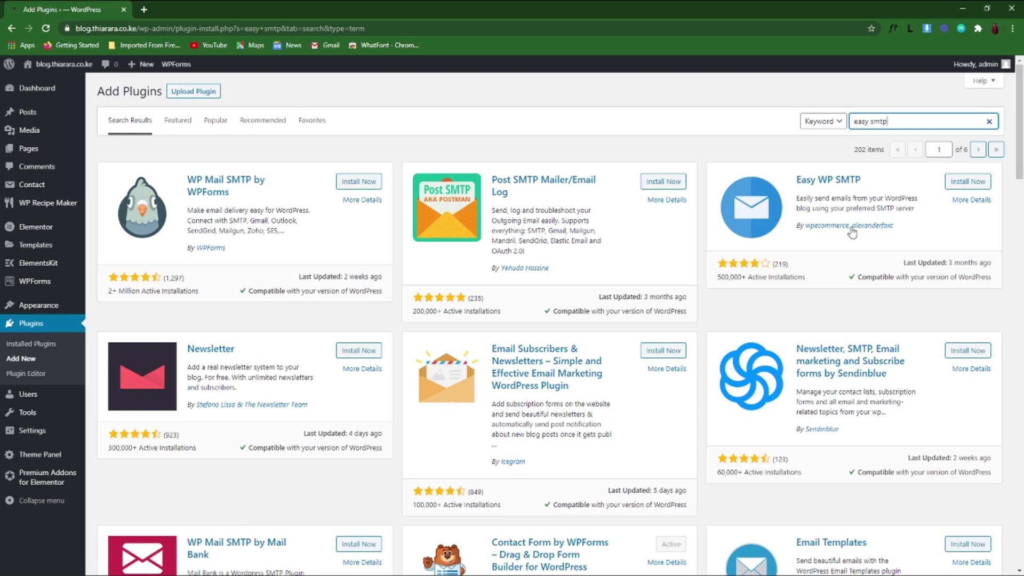
# - Check the Easy WP SMTP listing's rating and install count, then install and activate it
pyautogui.moveTo(795, 180); pyautogui.dragTo(870, 180)
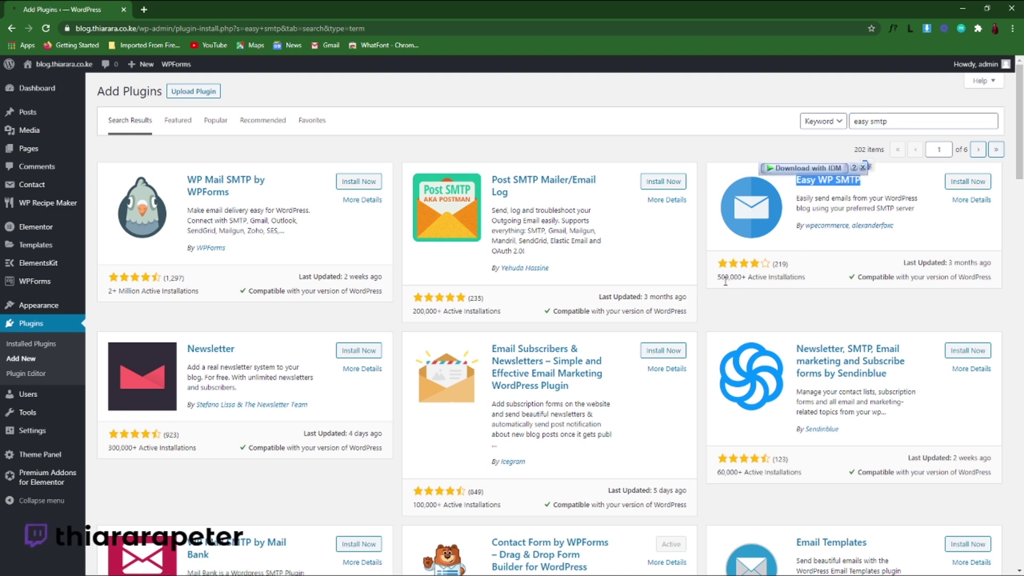
pyautogui.moveTo(717, 280); pyautogui.dragTo(808, 282)
pyautogui.click(813, 284)
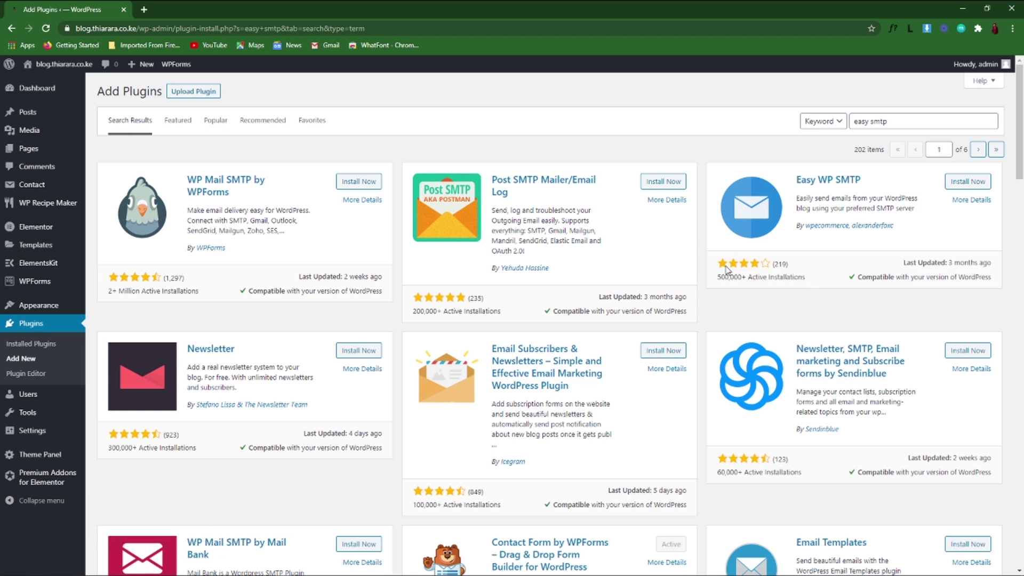
pyautogui.moveTo(778, 265); pyautogui.dragTo(772, 271)
pyautogui.click(799, 264)
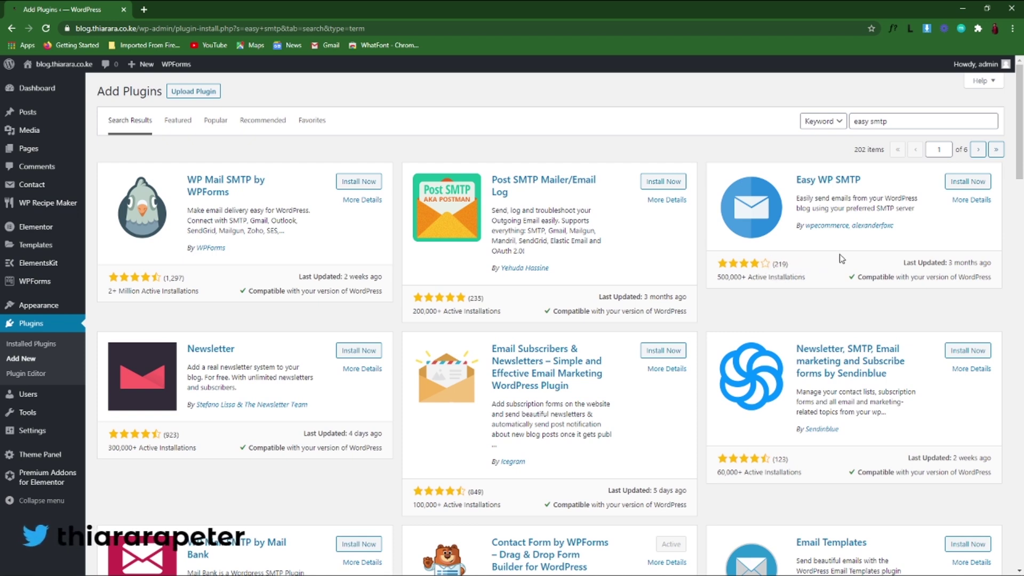
pyautogui.click(966, 183)
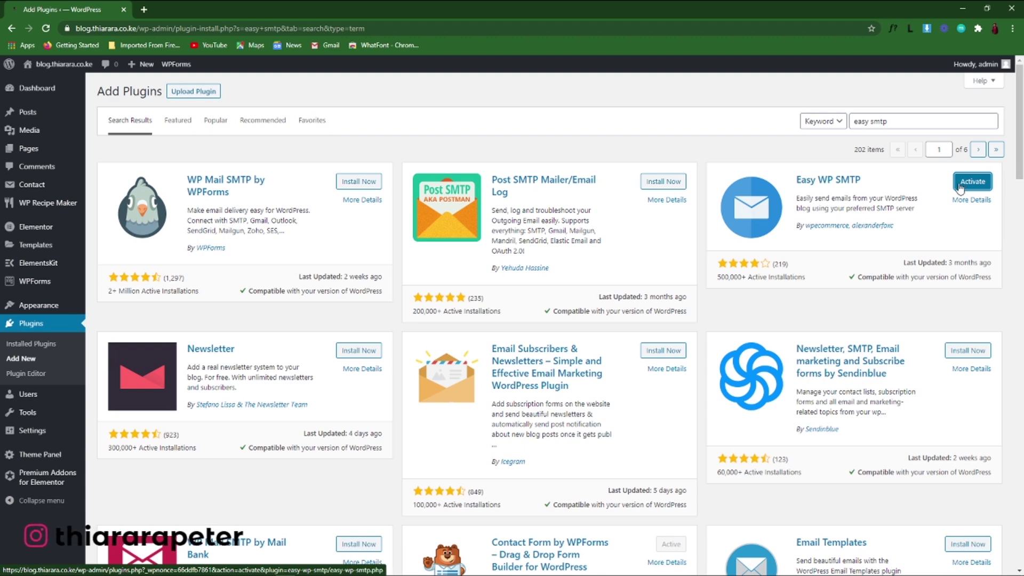
pyautogui.click(962, 189)
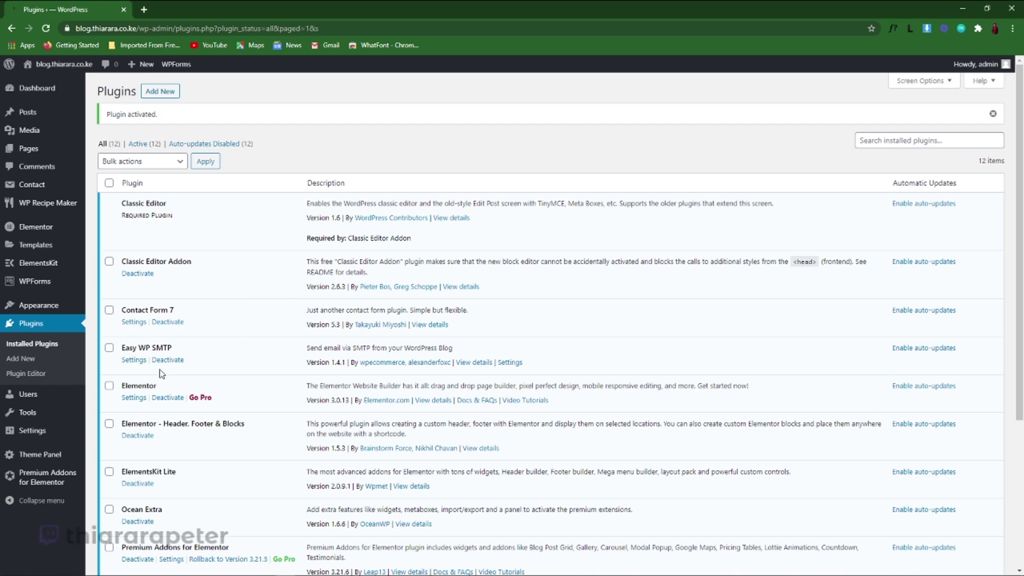
# - Open Easy WP SMTP settings and review the sender email, sender name and reply-to address
pyautogui.click(134, 361)
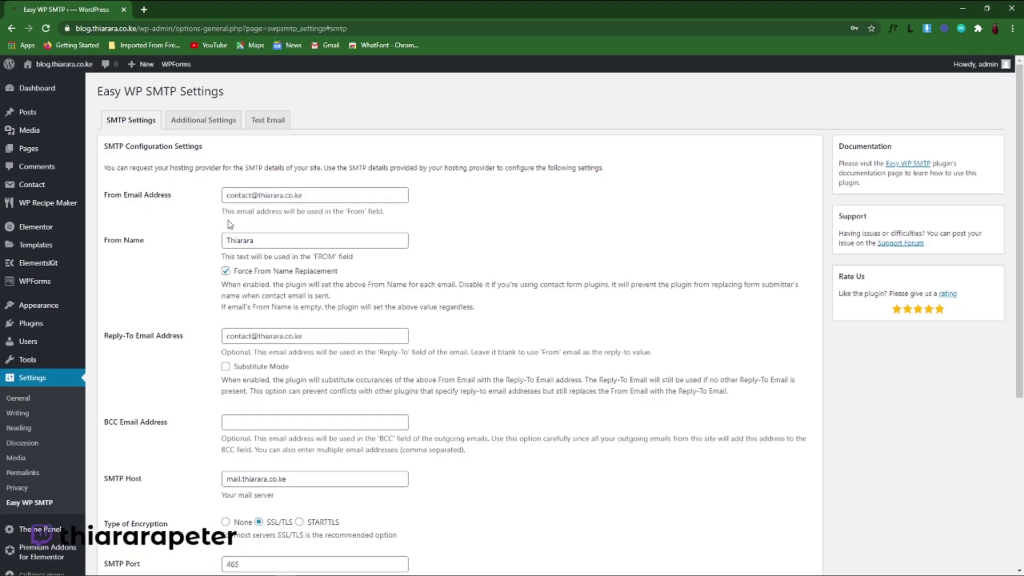
pyautogui.moveTo(309, 201); pyautogui.dragTo(220, 198)
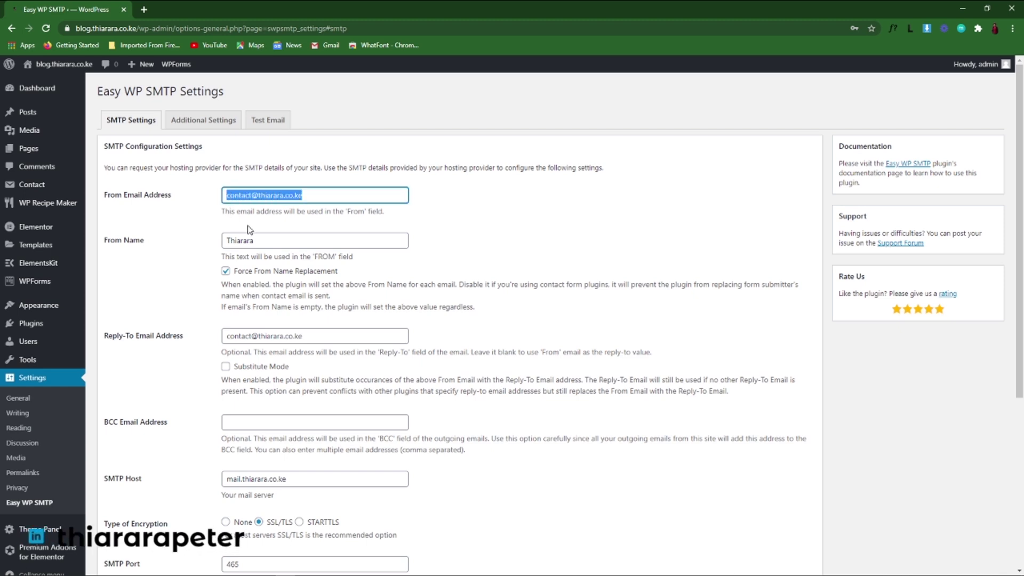
pyautogui.moveTo(258, 240); pyautogui.dragTo(216, 257)
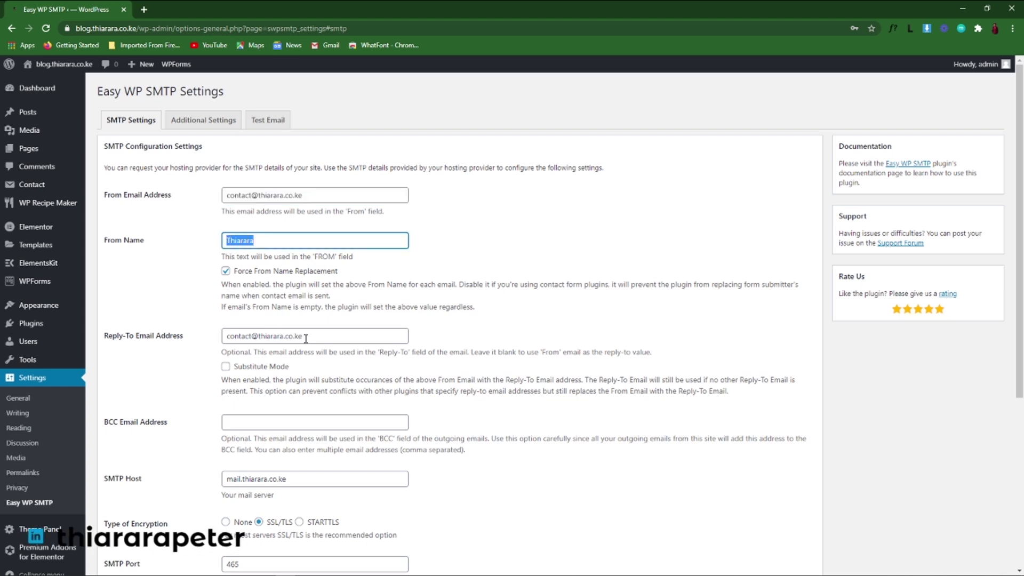
pyautogui.moveTo(305, 339); pyautogui.dragTo(214, 353)
pyautogui.click(179, 258)
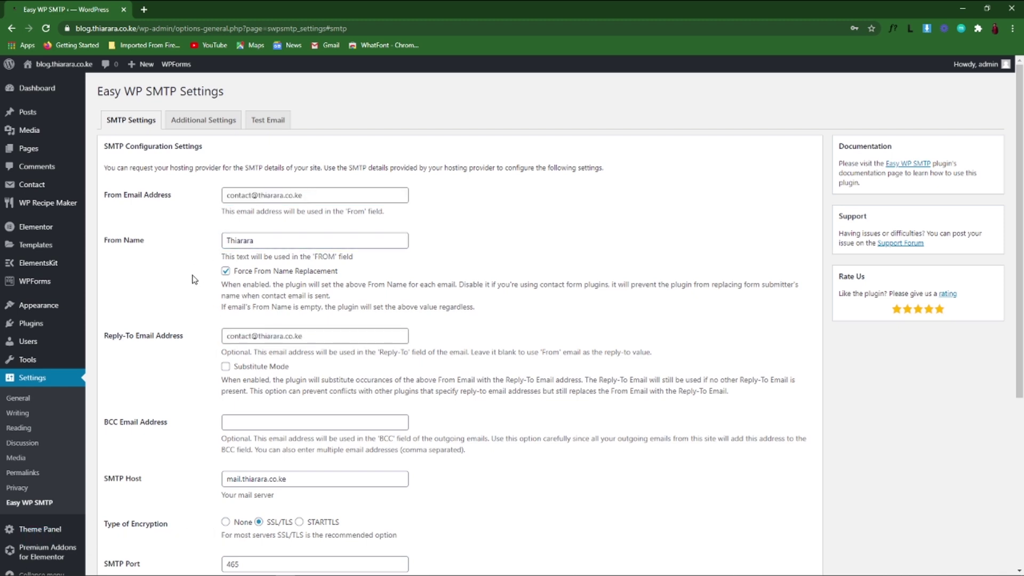
pyautogui.scroll(-2, 227, 474)
pyautogui.scroll(2, 227, 473)
pyautogui.scroll(-4, 223, 387)
pyautogui.scroll(4, 200, 385)
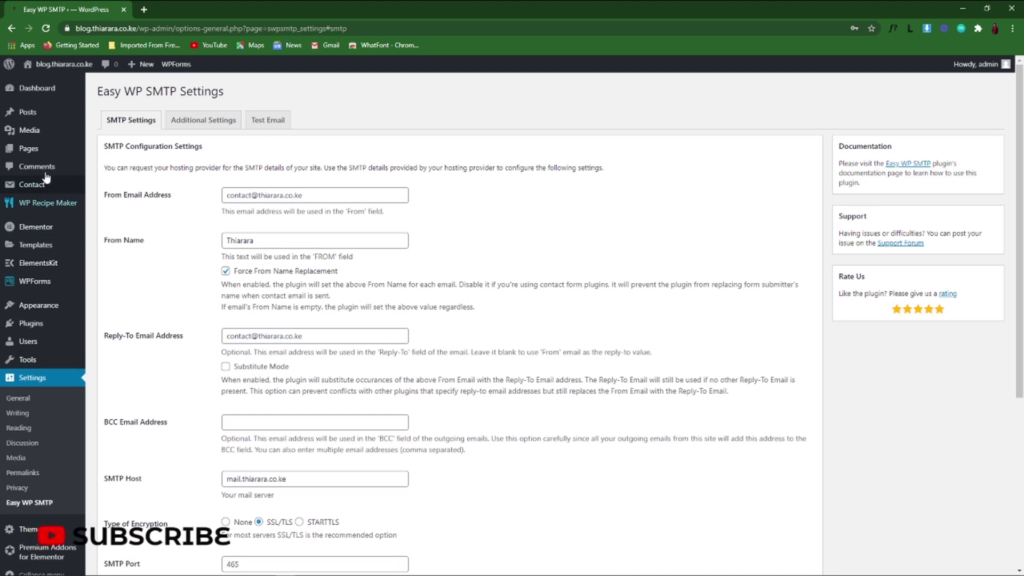
# - Log in to cPanel in a new browser tab
pyautogui.click(146, 10)
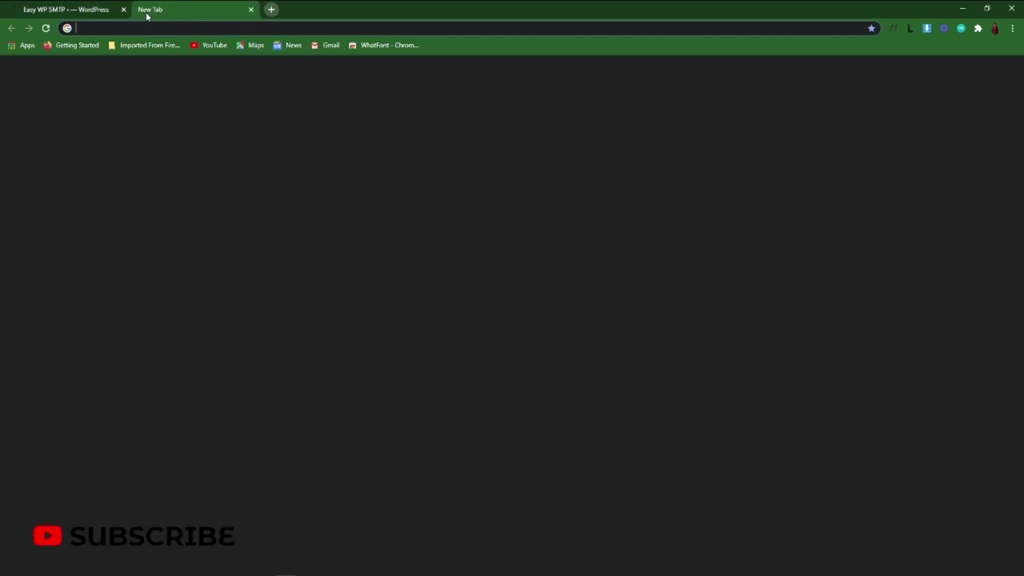
pyautogui.write('cp')
pyautogui.click(133, 88)
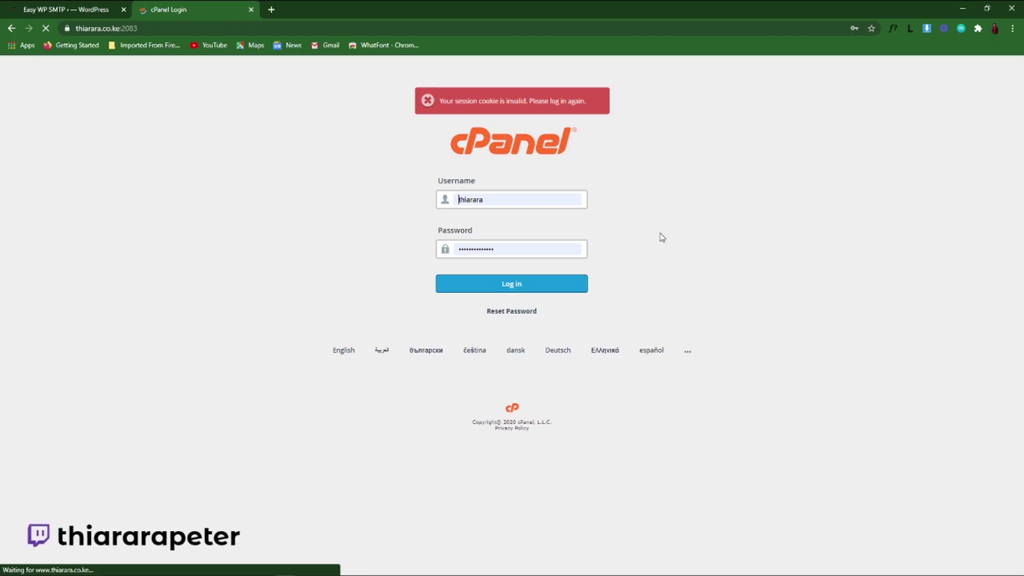
pyautogui.click(519, 287)
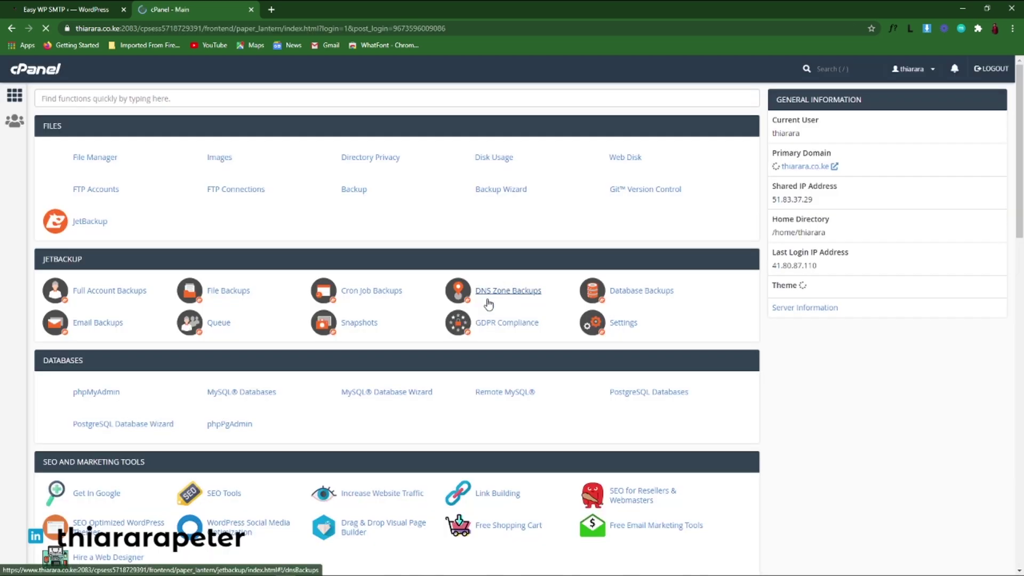
# - Scroll down to cPanel's Email section, then collapse and re-expand it
pyautogui.scroll(-5, 160, 373)
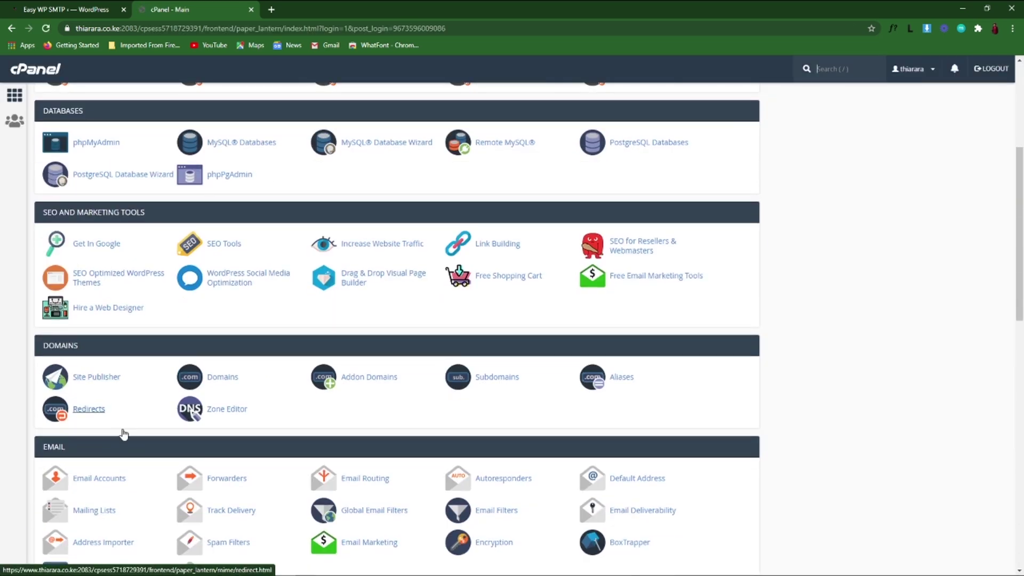
pyautogui.scroll(-5, 113, 484)
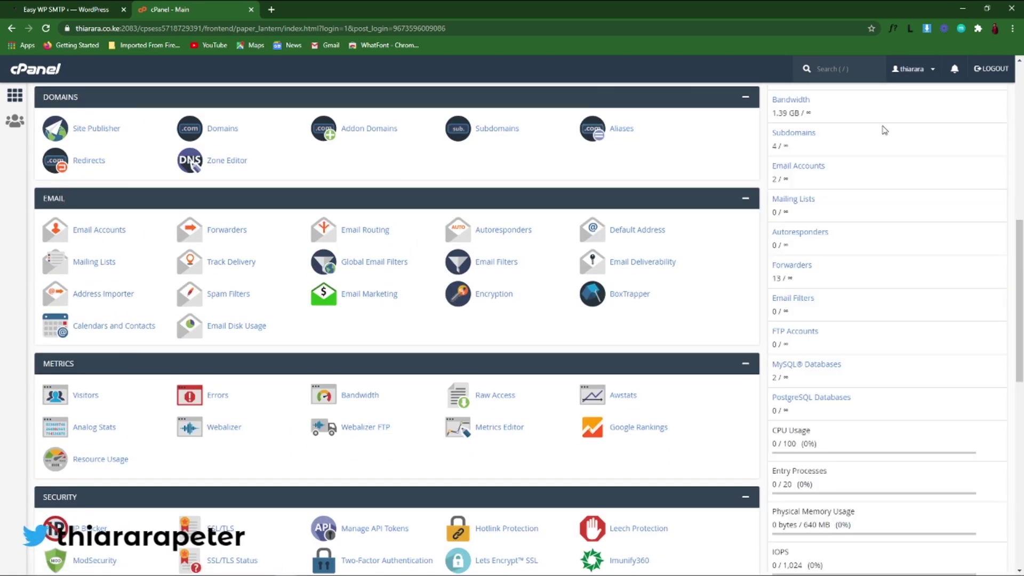
pyautogui.click(745, 199)
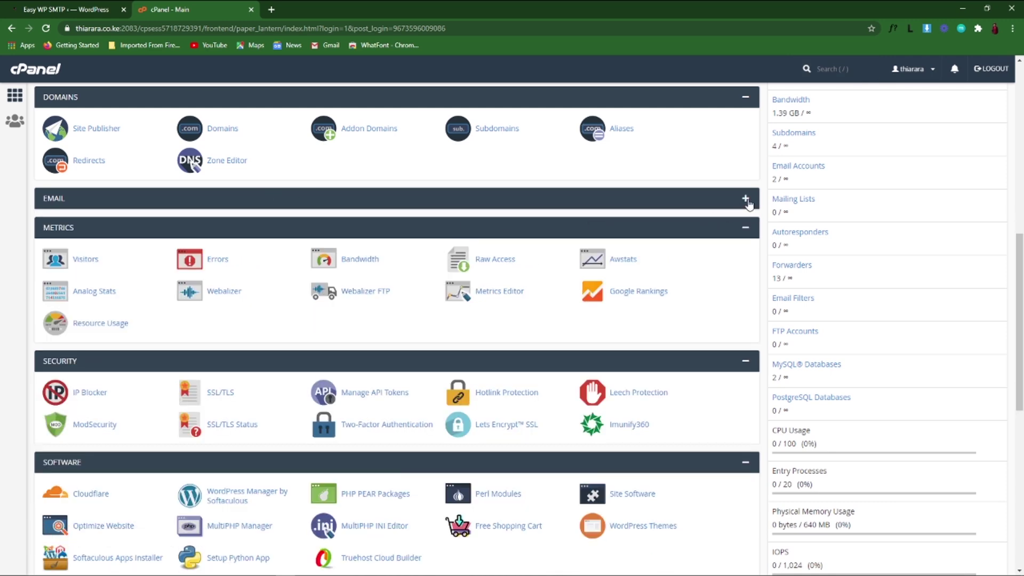
pyautogui.click(745, 199)
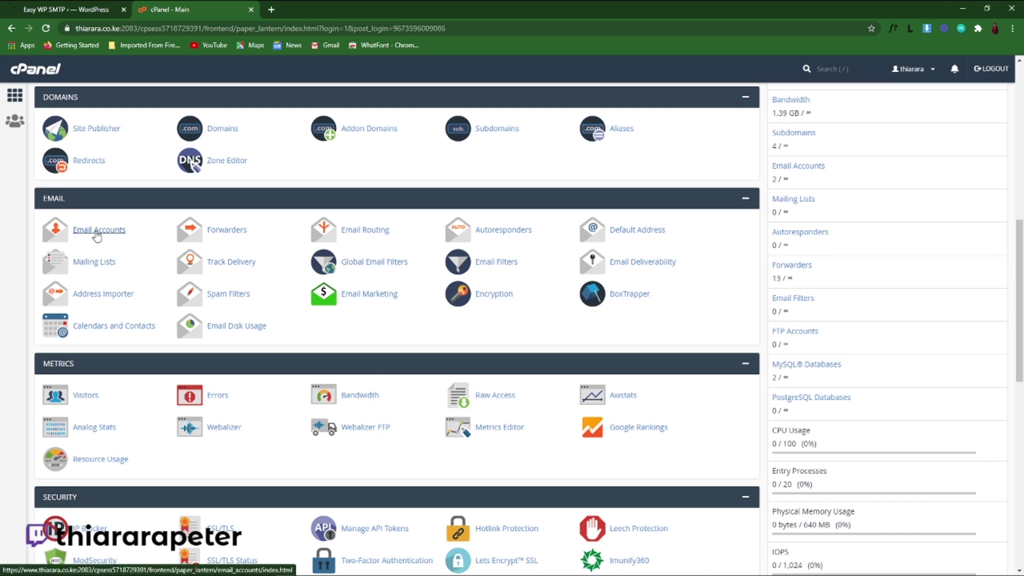
# - Find the contact mailbox's secure SSL/TLS mail client settings, showing SMTP port 465, under Email Accounts
pyautogui.click(97, 235)
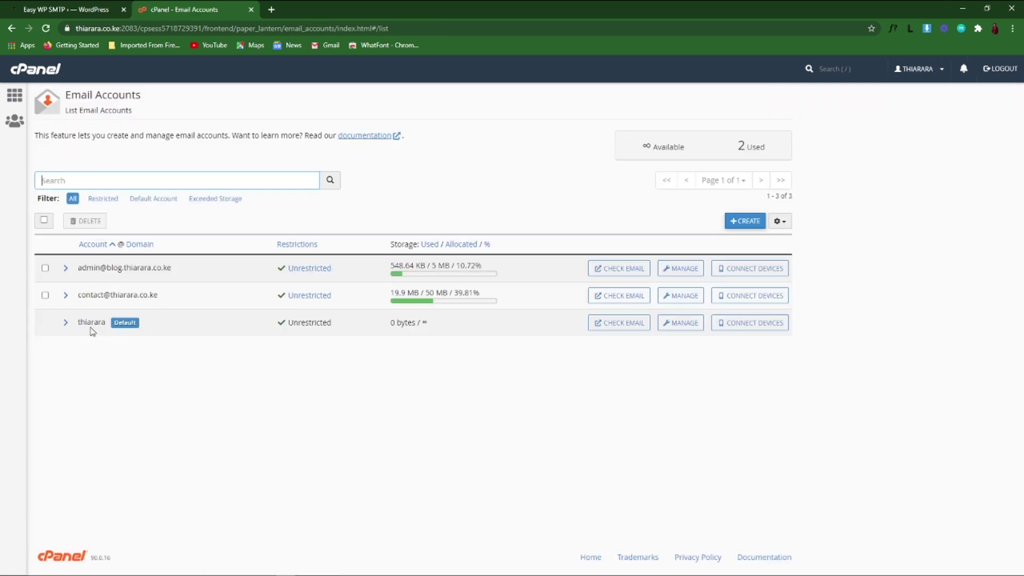
pyautogui.click(743, 221)
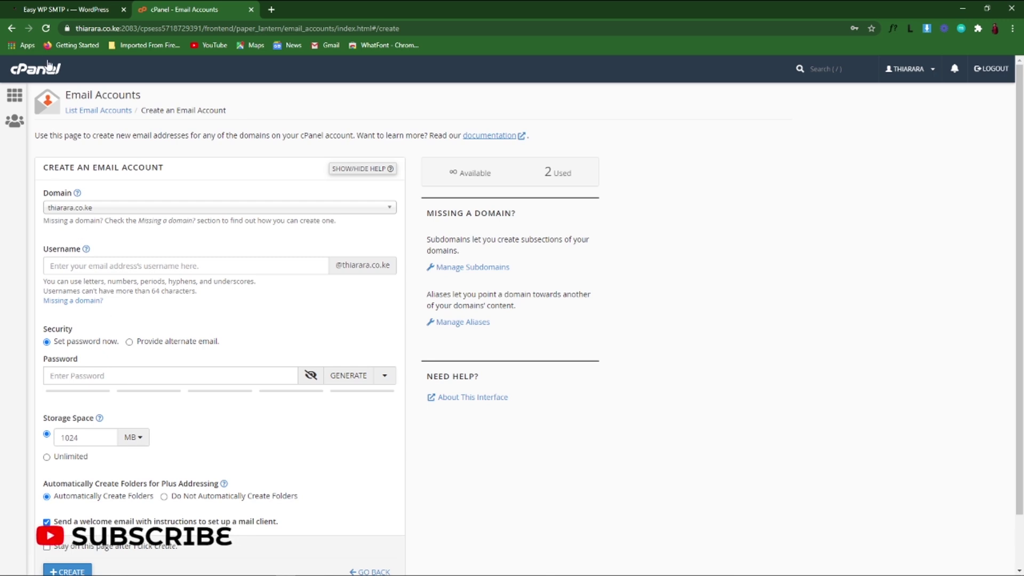
pyautogui.click(9, 30)
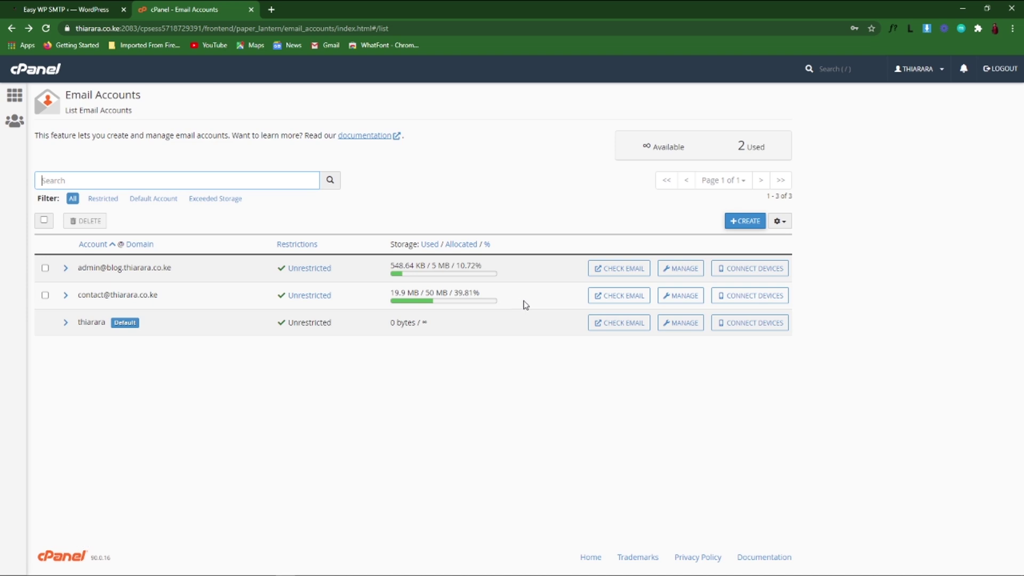
pyautogui.click(744, 300)
pyautogui.scroll(-2, 229, 333)
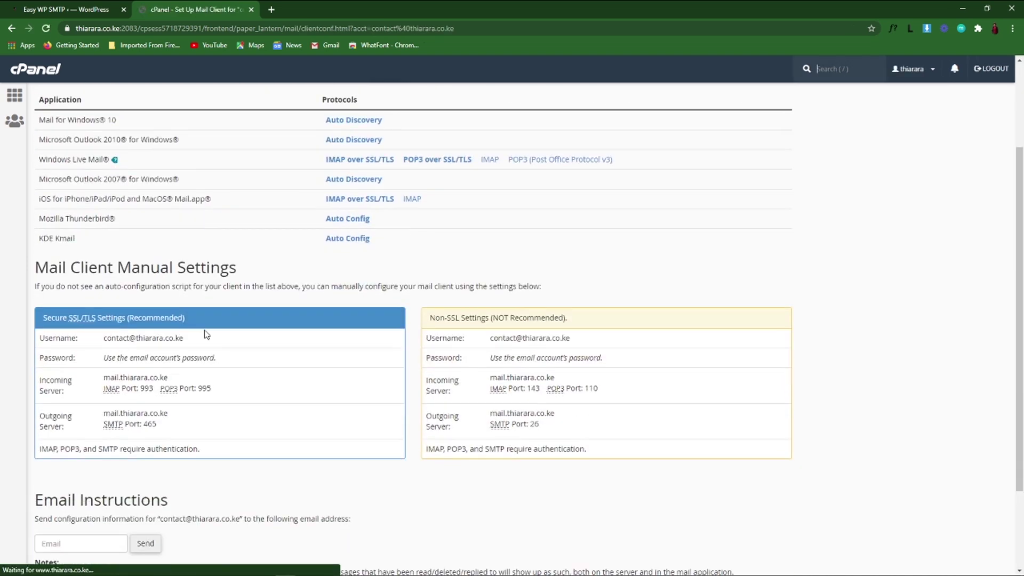
pyautogui.scroll(-2, 230, 334)
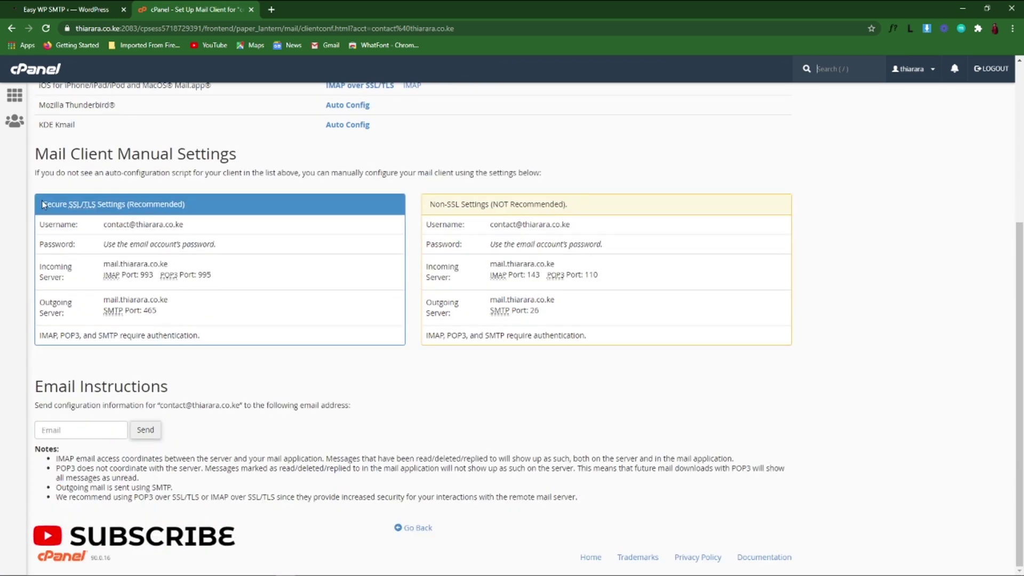
pyautogui.moveTo(42, 204); pyautogui.dragTo(98, 213)
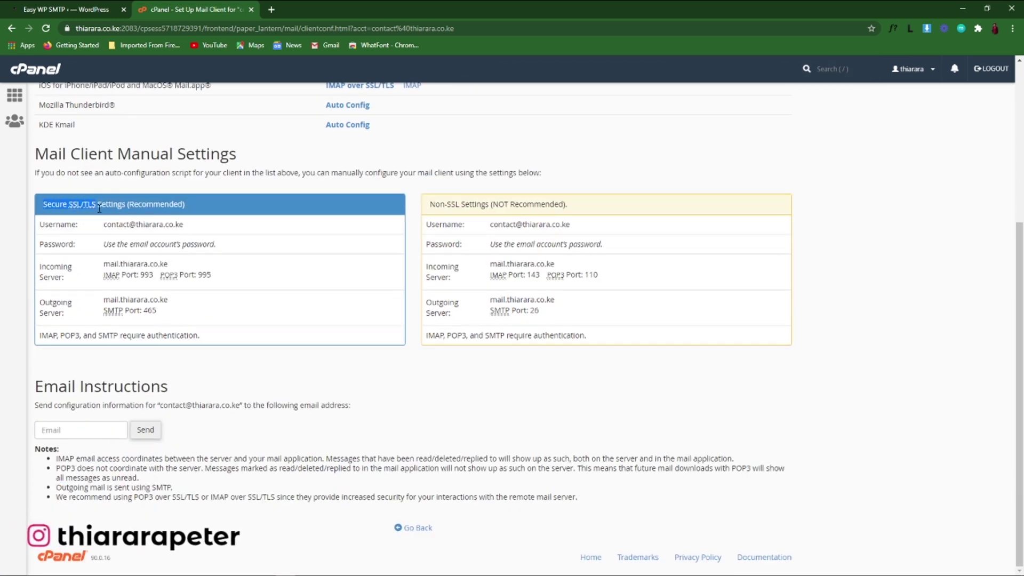
pyautogui.click(77, 11)
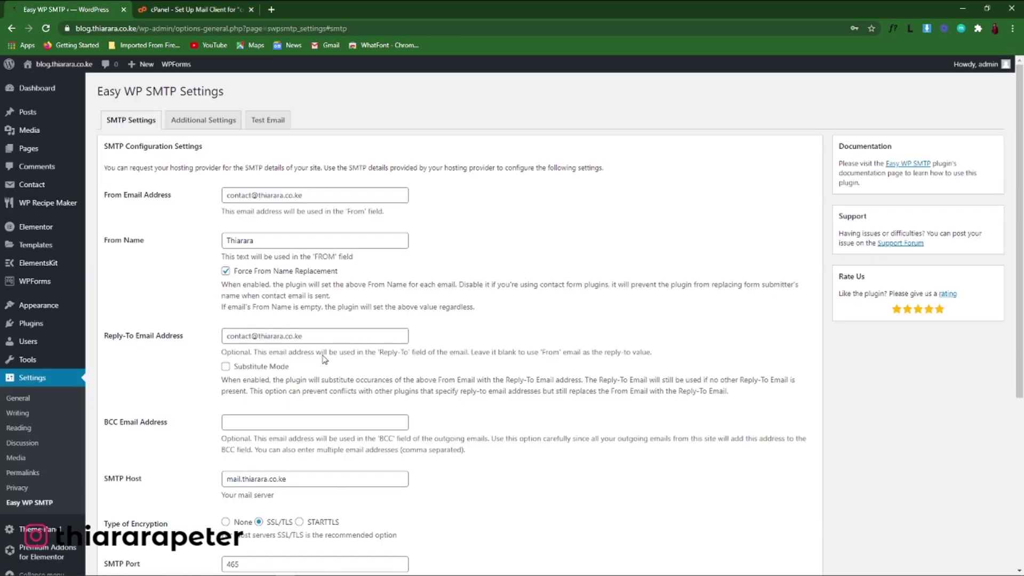
pyautogui.scroll(-2, 261, 409)
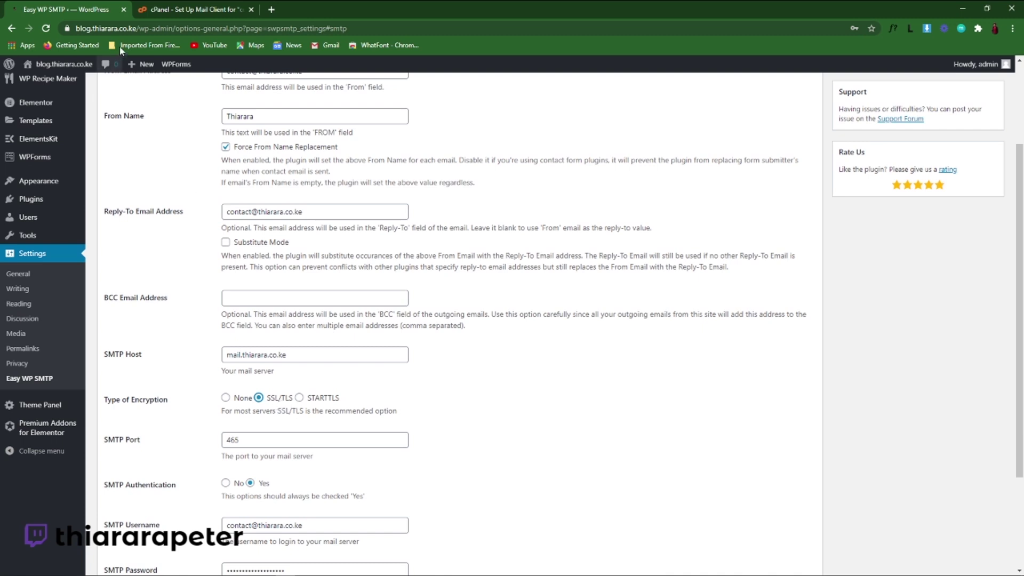
pyautogui.click(152, 8)
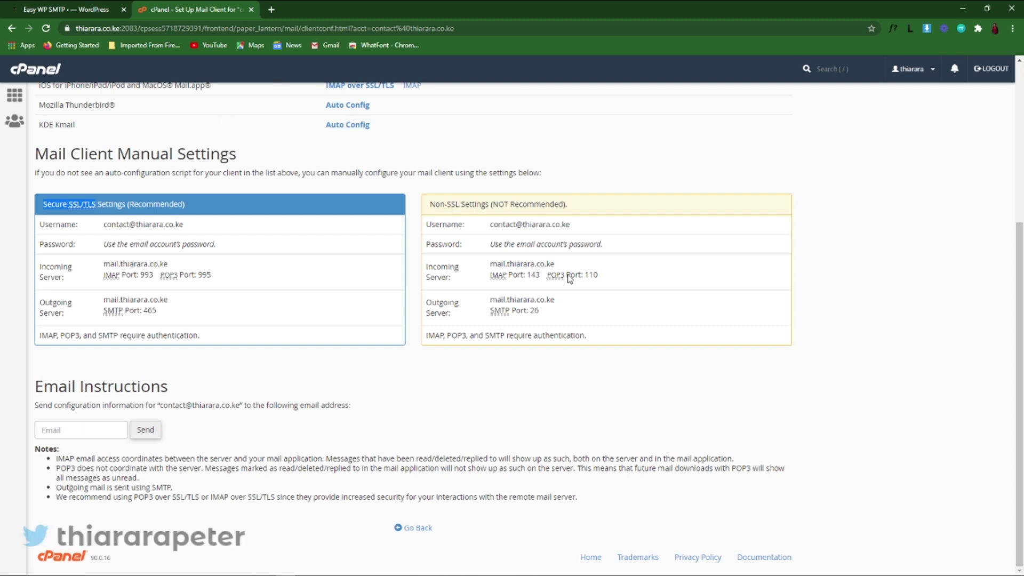
pyautogui.moveTo(461, 208); pyautogui.dragTo(451, 205)
pyautogui.click(70, 9)
pyautogui.click(281, 398)
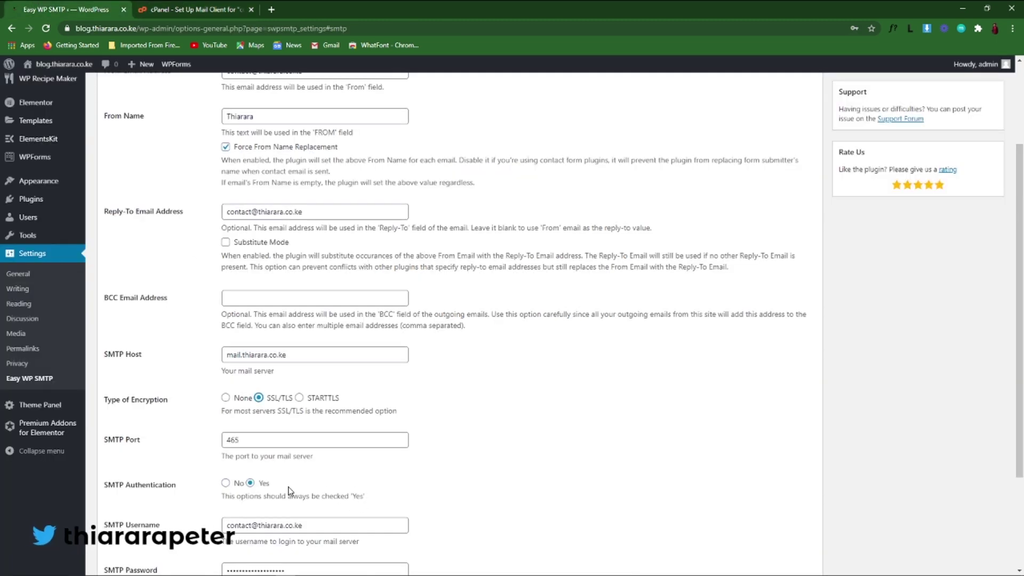
pyautogui.click(225, 399)
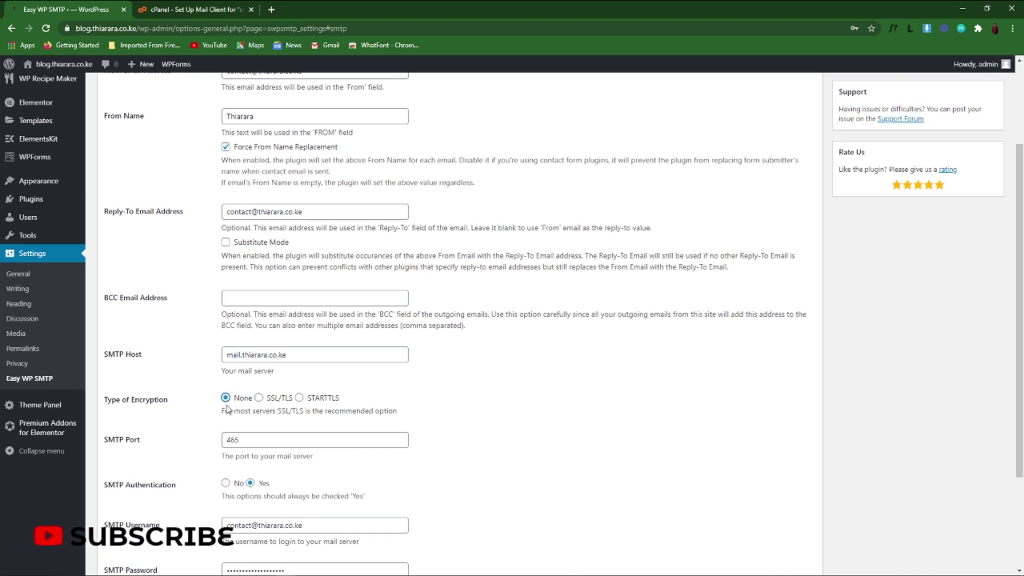
pyautogui.click(266, 400)
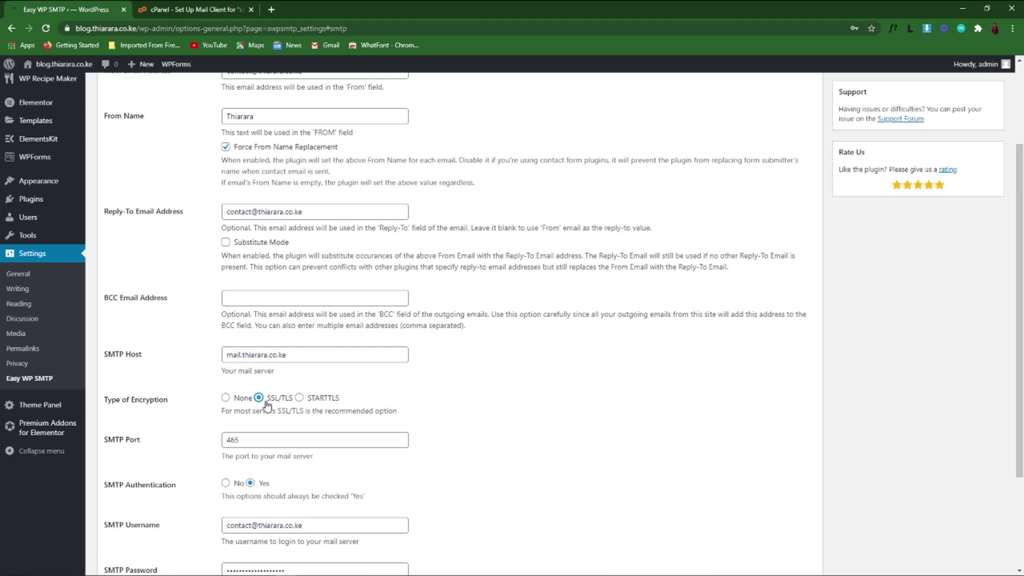
pyautogui.scroll(3, 299, 392)
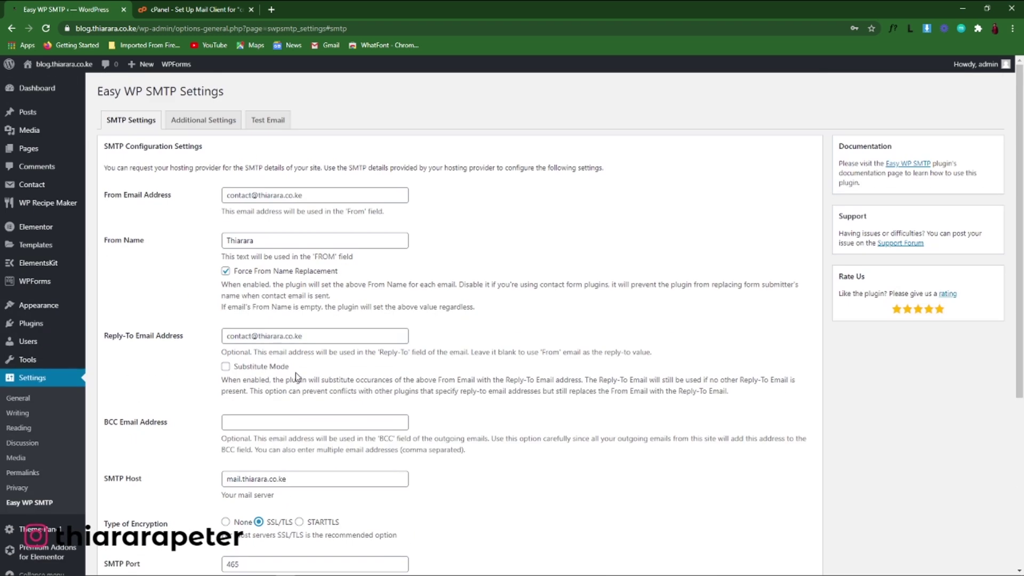
pyautogui.moveTo(190, 208); pyautogui.dragTo(103, 211)
pyautogui.click(136, 197)
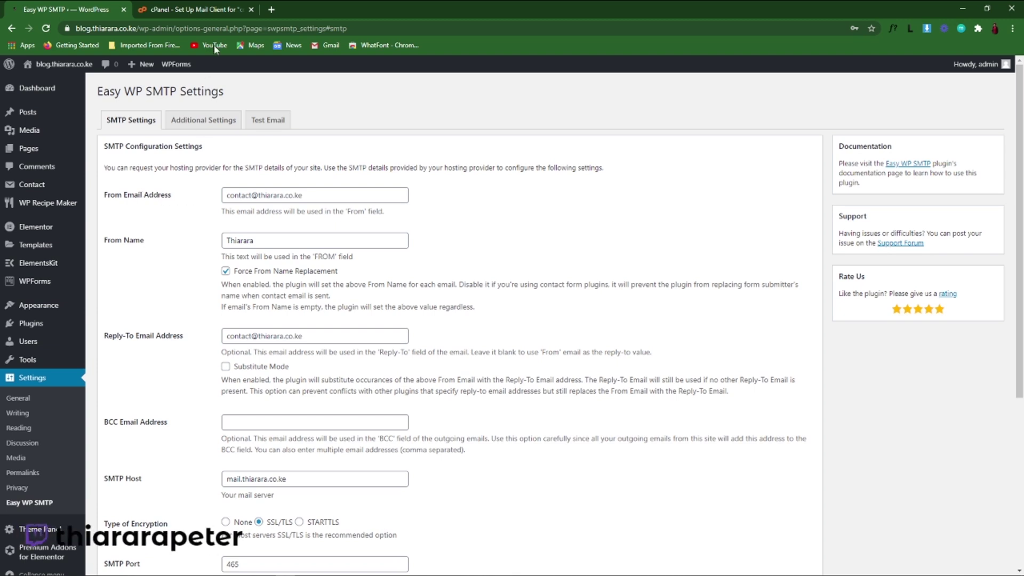
pyautogui.hotkey('ctrl', 'Tab')
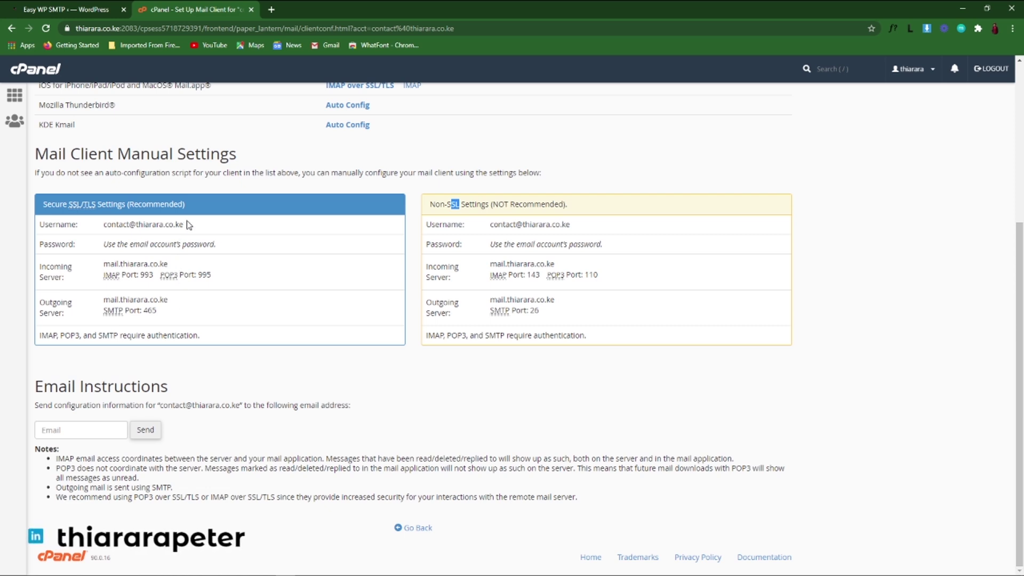
pyautogui.moveTo(188, 223); pyautogui.dragTo(118, 225)
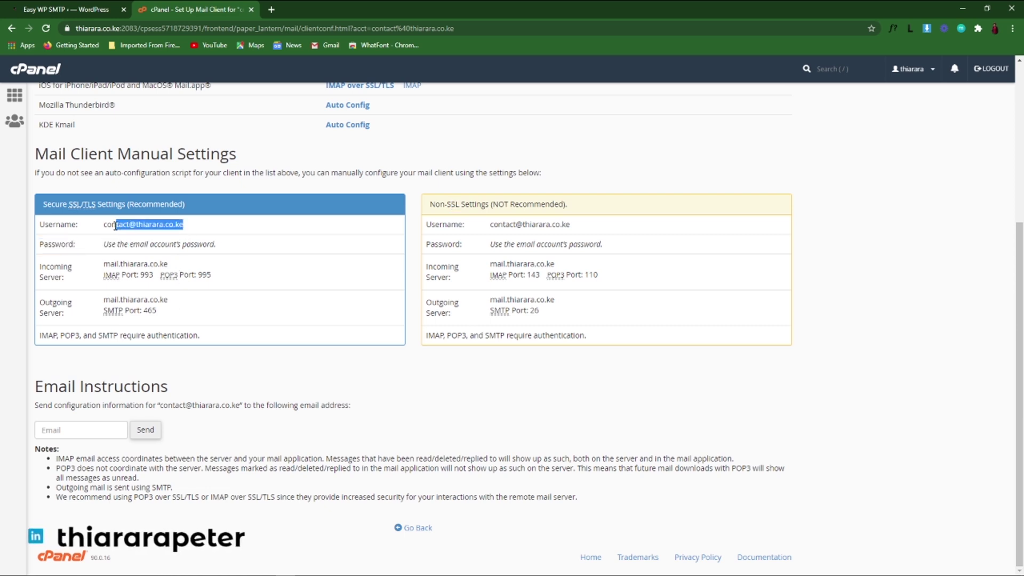
pyautogui.hotkey('ctrl', 'Tab')
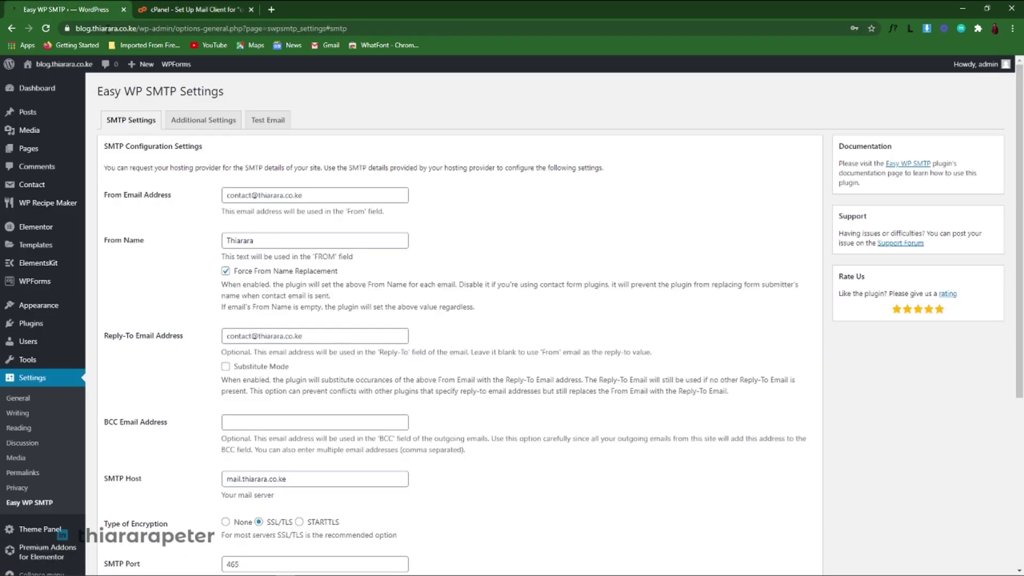
pyautogui.click(310, 195)
pyautogui.click(157, 247)
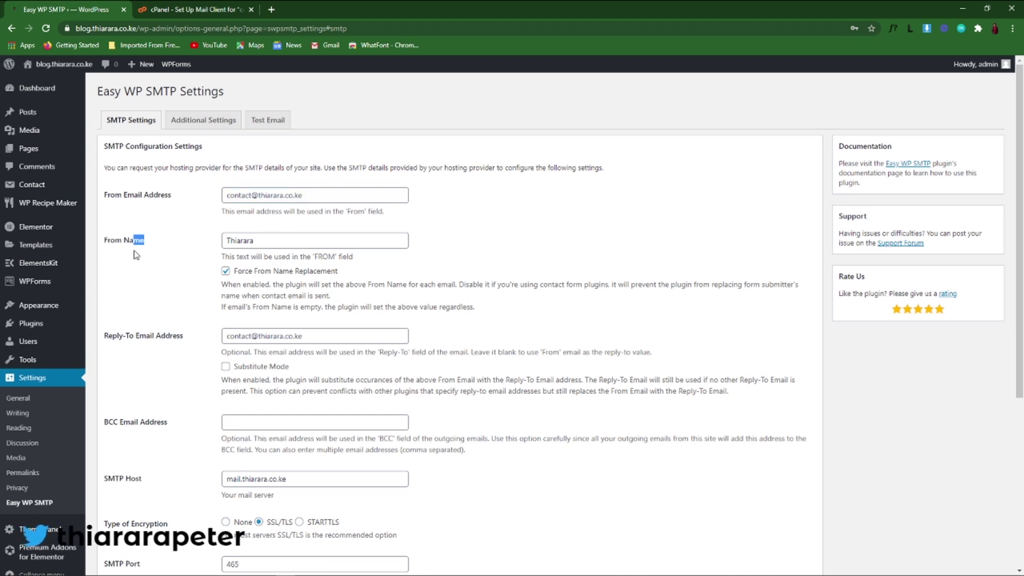
pyautogui.moveTo(136, 255); pyautogui.dragTo(111, 267)
pyautogui.click(275, 239)
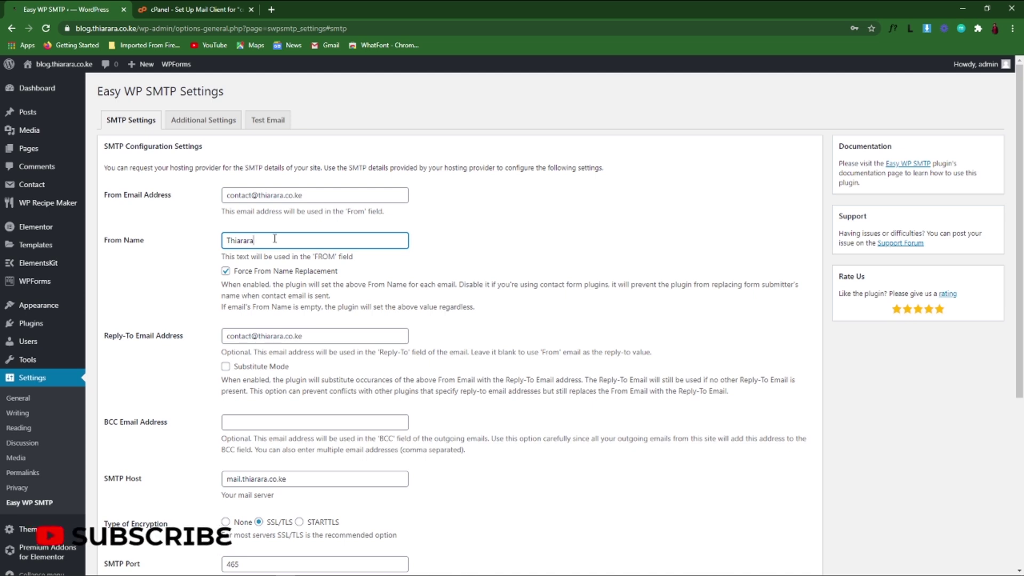
pyautogui.moveTo(208, 339); pyautogui.dragTo(137, 345)
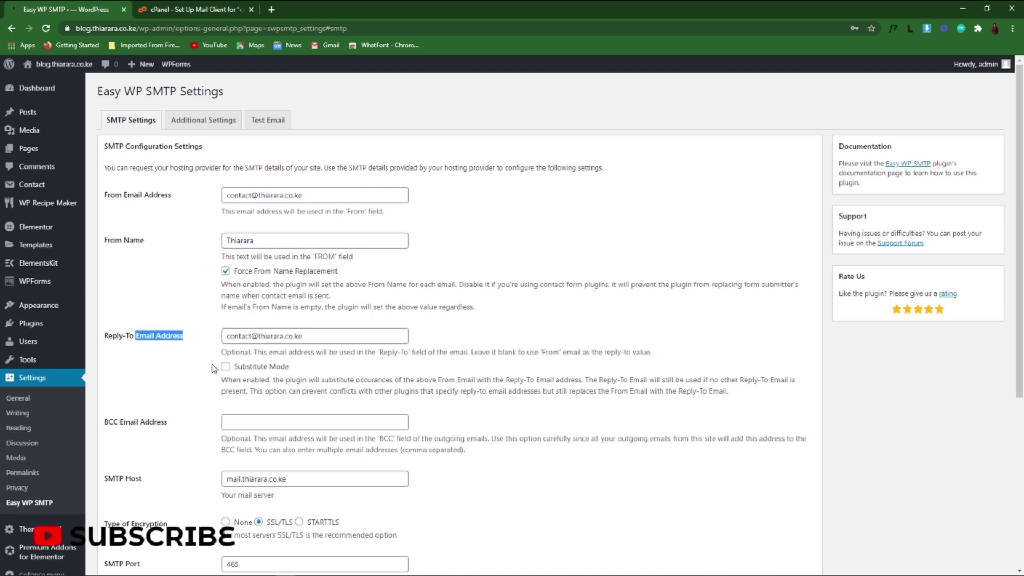
pyautogui.click(307, 337)
pyautogui.scroll(-2, 174, 419)
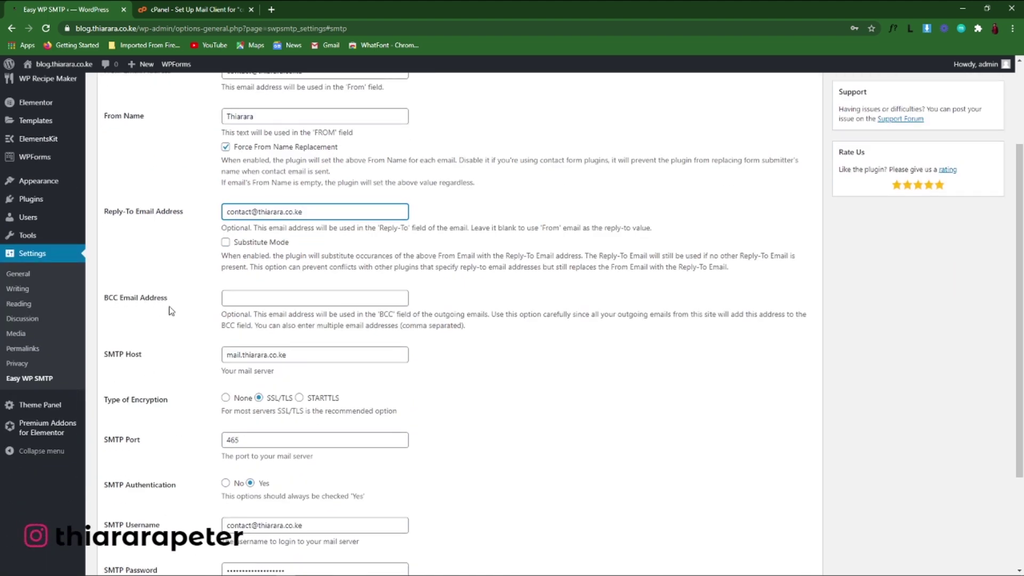
pyautogui.click(255, 298)
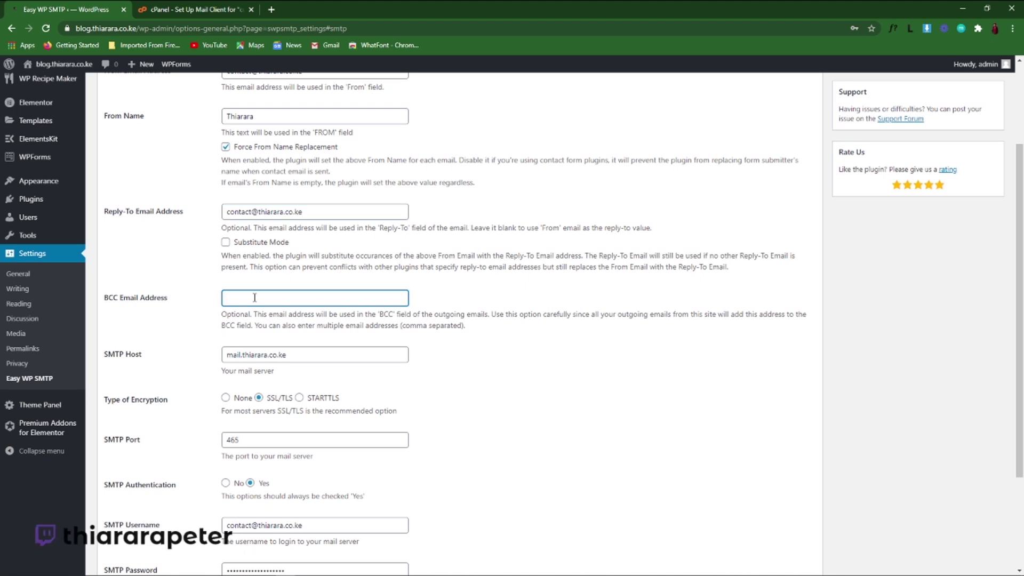
pyautogui.moveTo(160, 358); pyautogui.dragTo(122, 367)
pyautogui.hotkey('ctrl', 'Tab')
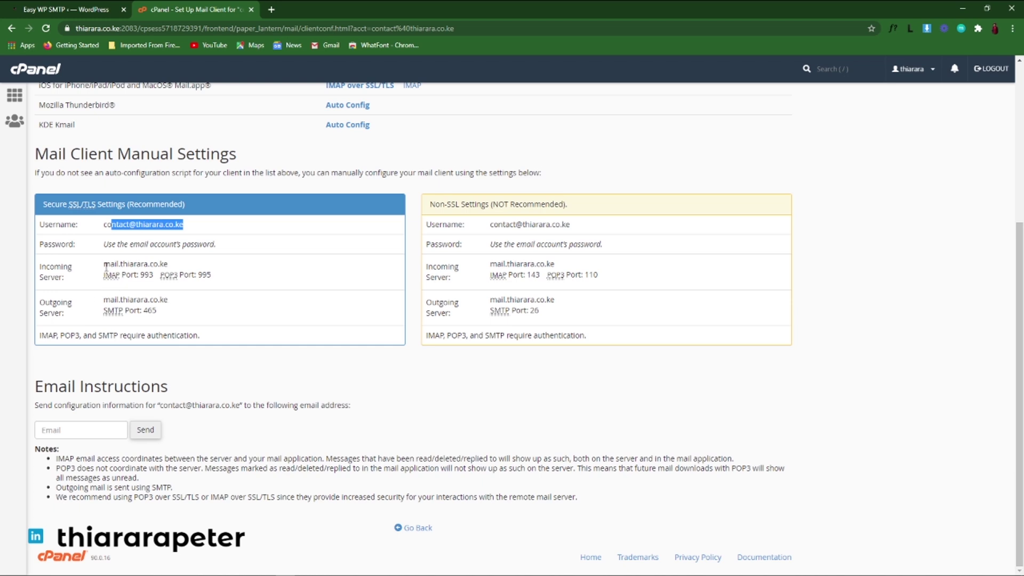
pyautogui.moveTo(98, 275)
pyautogui.mouseDown()
pyautogui.moveTo(109, 264)
pyautogui.moveTo(120, 276)
pyautogui.moveTo(106, 277)
pyautogui.moveTo(104, 264)
pyautogui.mouseUp()
pyautogui.click(126, 267)
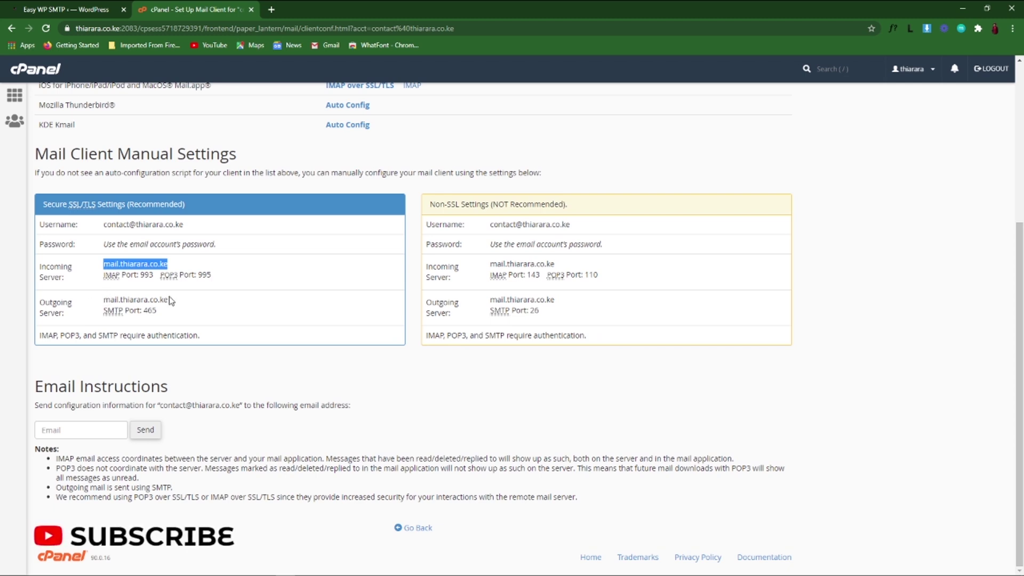
pyautogui.moveTo(171, 303); pyautogui.dragTo(104, 299)
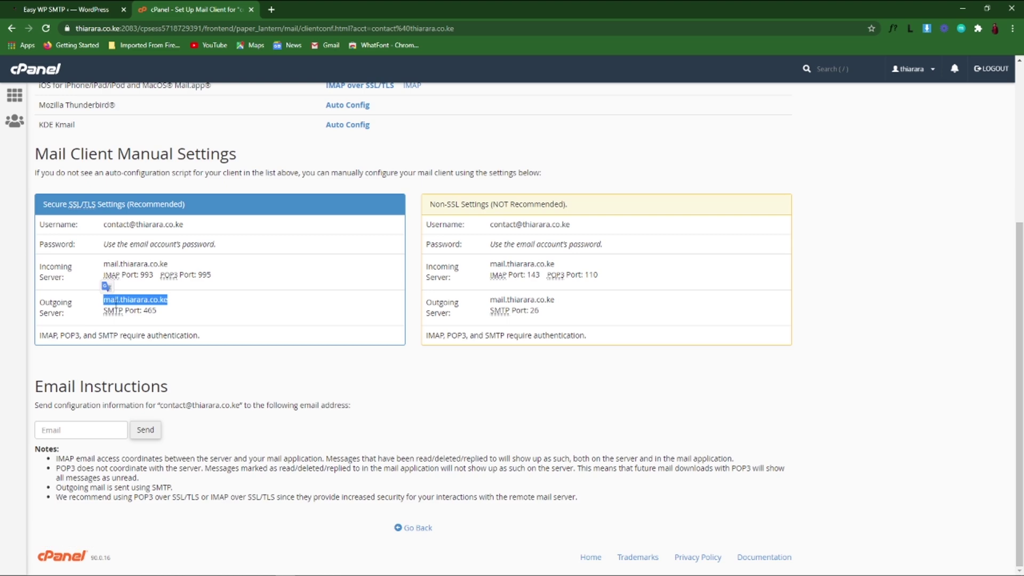
pyautogui.click(69, 9)
pyautogui.scroll(-1, 257, 363)
pyautogui.scroll(-2, 257, 363)
pyautogui.click(126, 296)
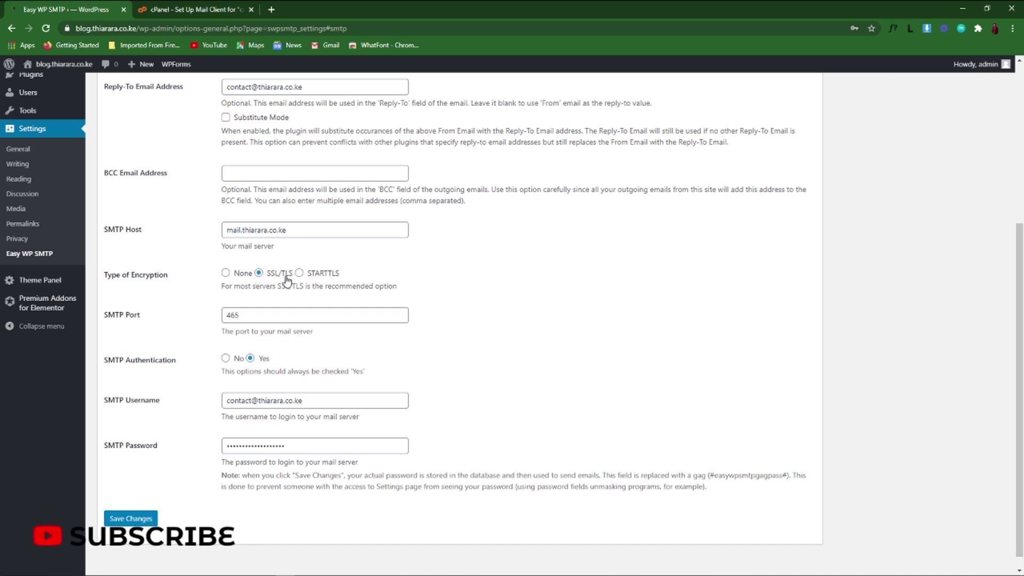
pyautogui.click(150, 7)
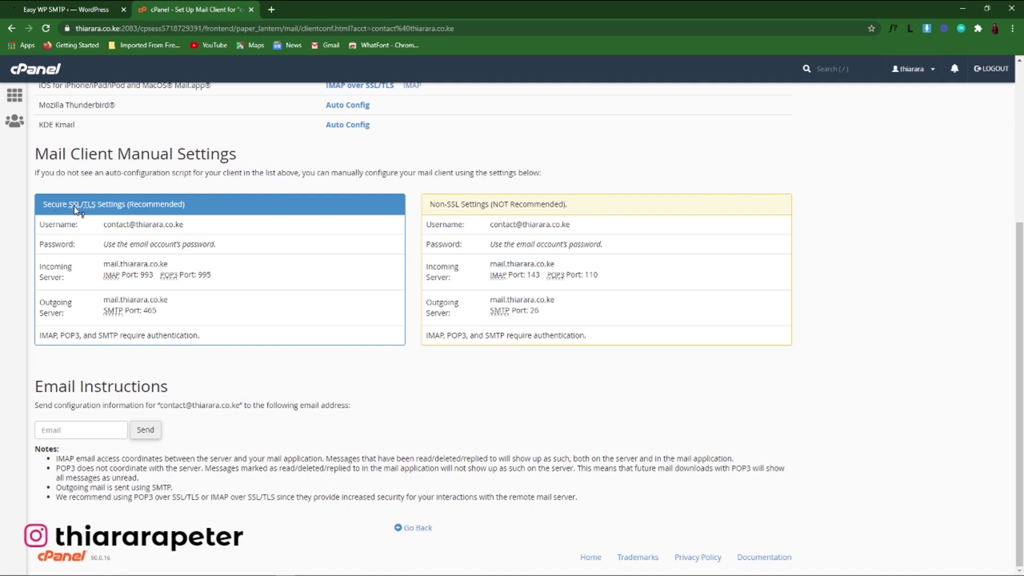
pyautogui.click(100, 8)
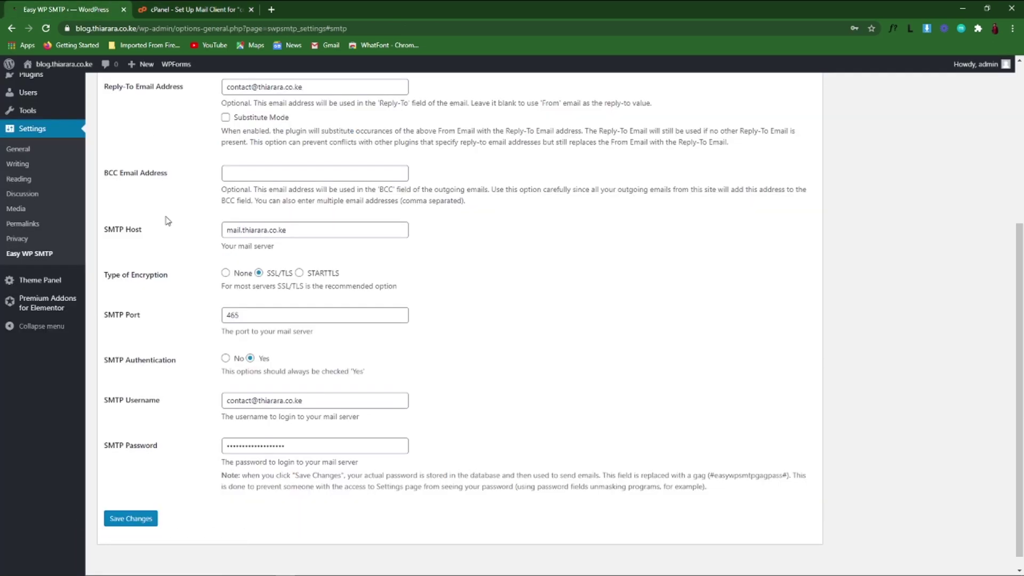
pyautogui.tripleClick(151, 318)
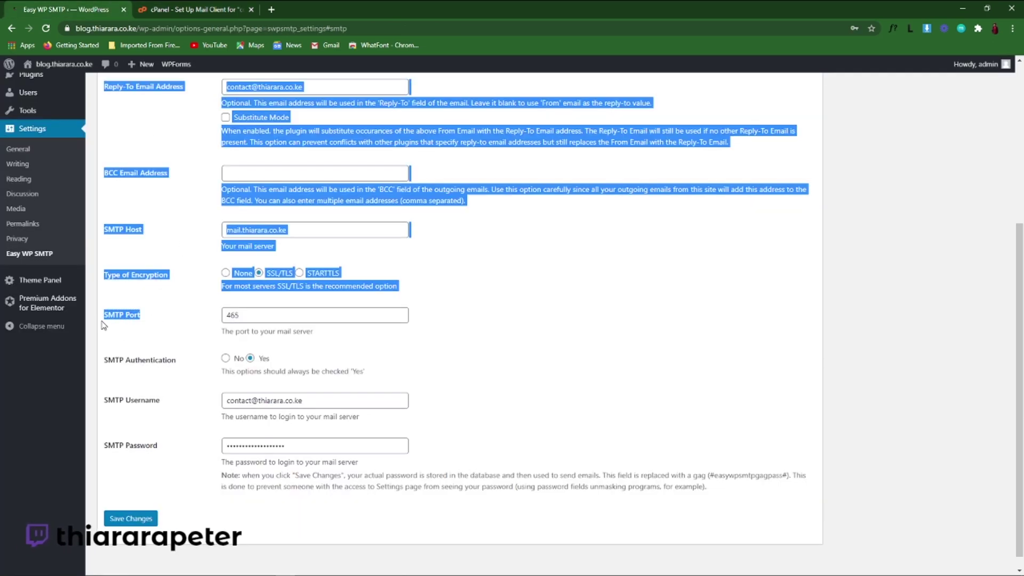
pyautogui.click(160, 336)
pyautogui.click(176, 9)
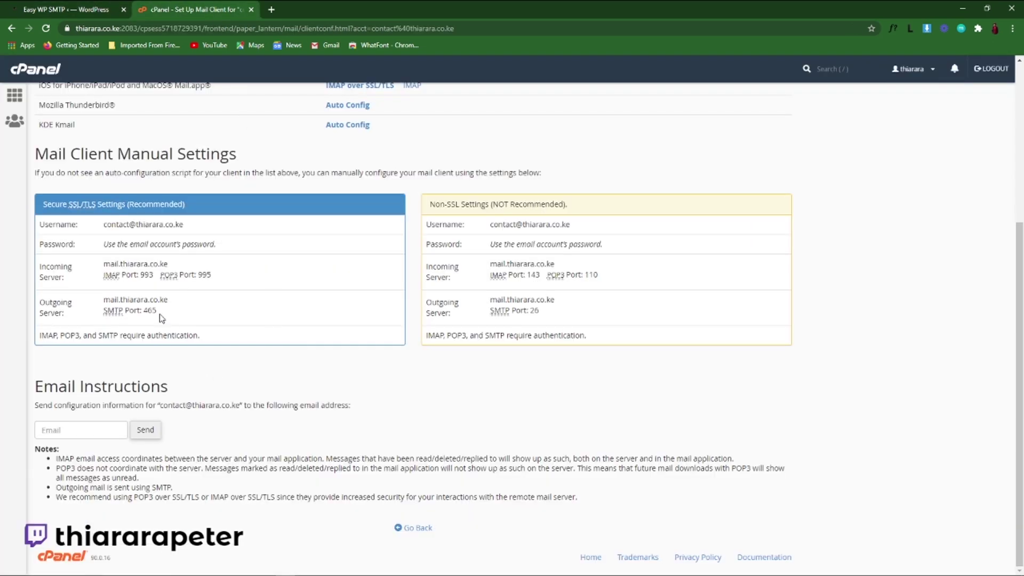
pyautogui.doubleClick(144, 314)
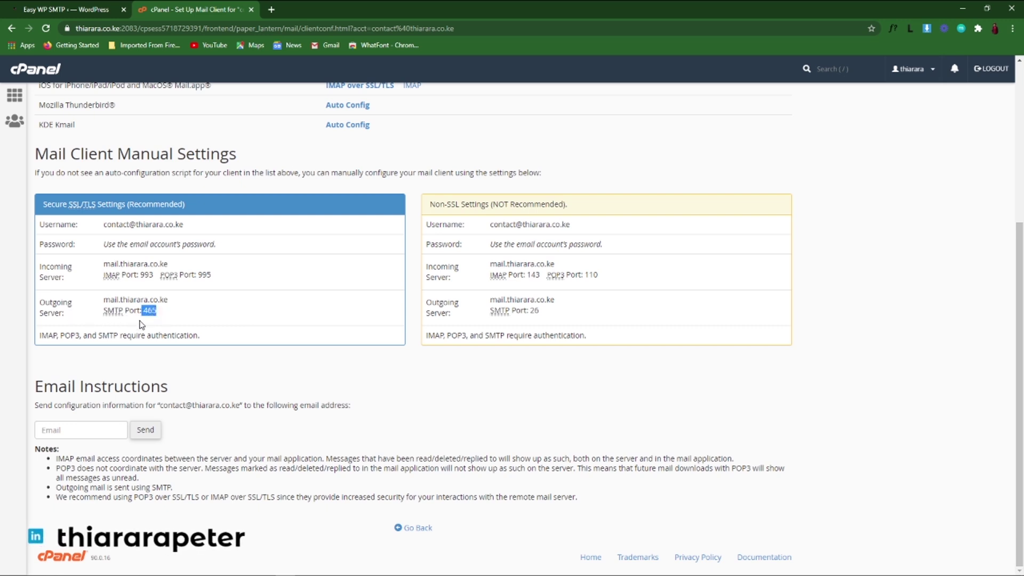
pyautogui.click(128, 256)
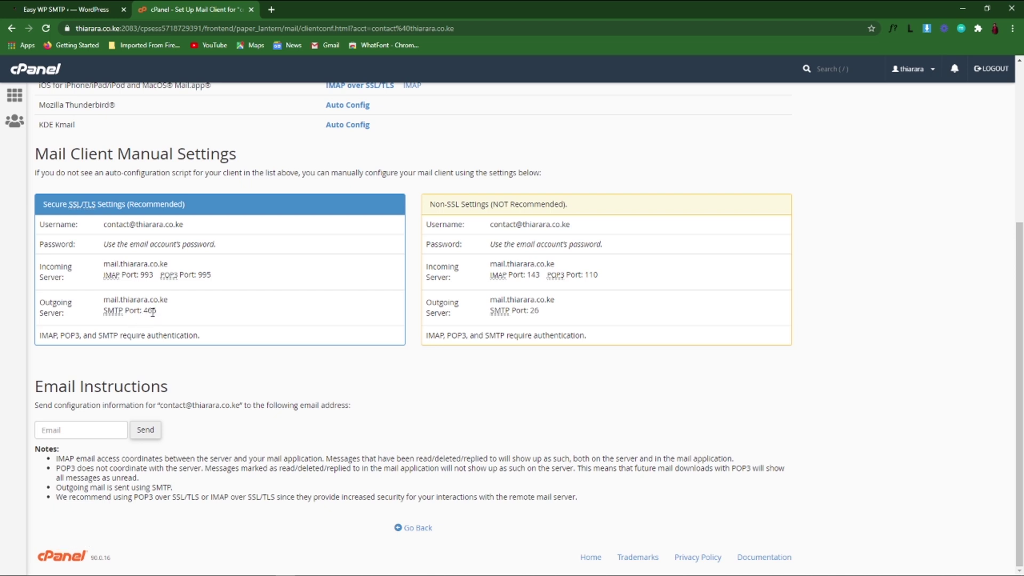
pyautogui.click(71, 6)
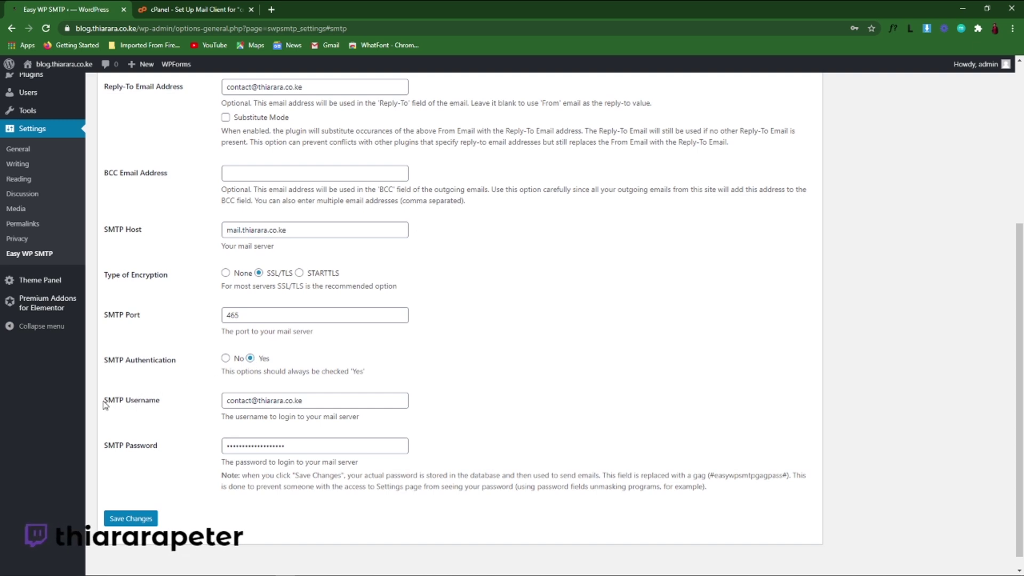
# - Compare cPanel's secure-settings username with Easy WP SMTP's username and password fields
pyautogui.click(171, 9)
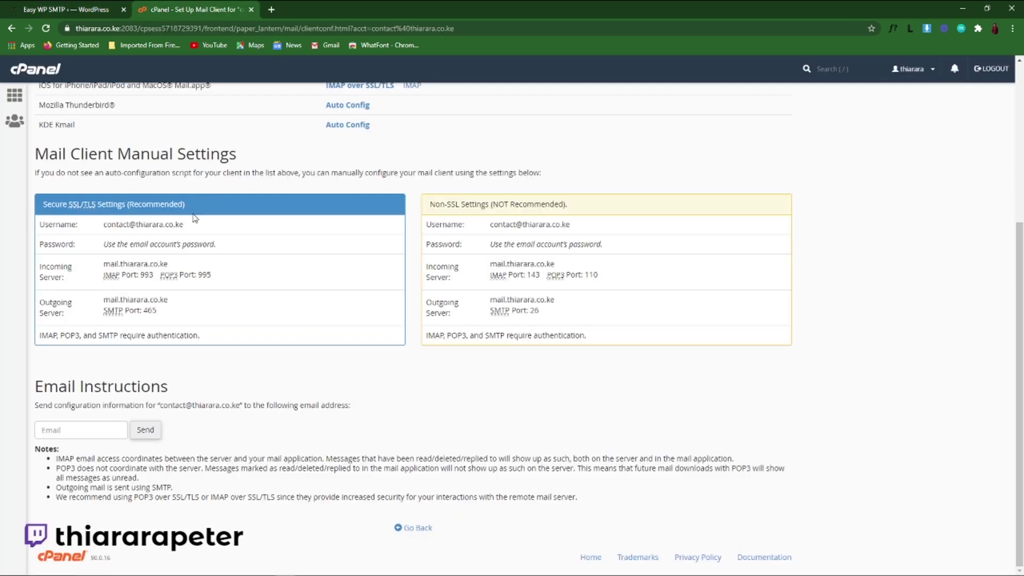
pyautogui.moveTo(187, 230); pyautogui.dragTo(111, 224)
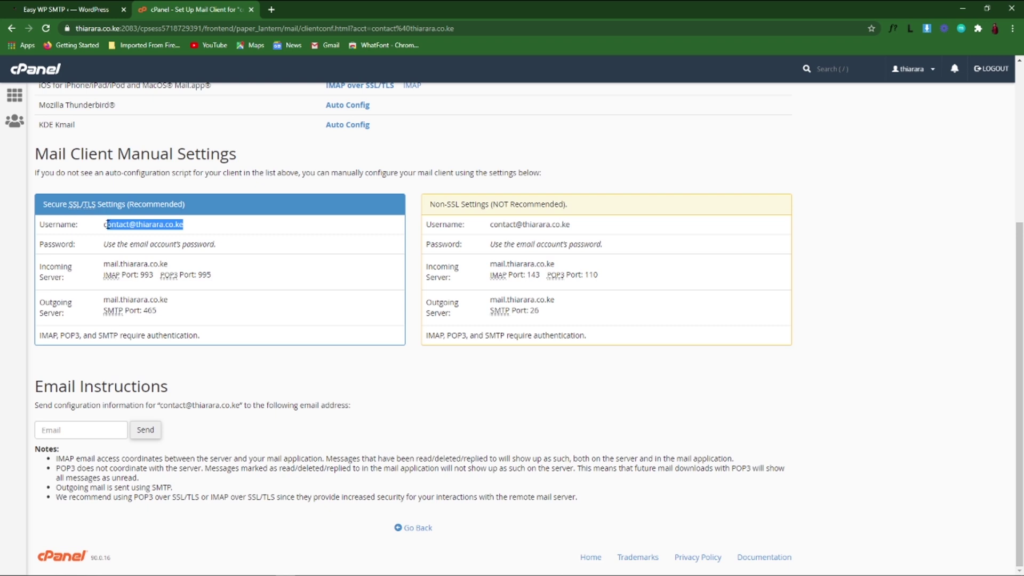
pyautogui.click(69, 10)
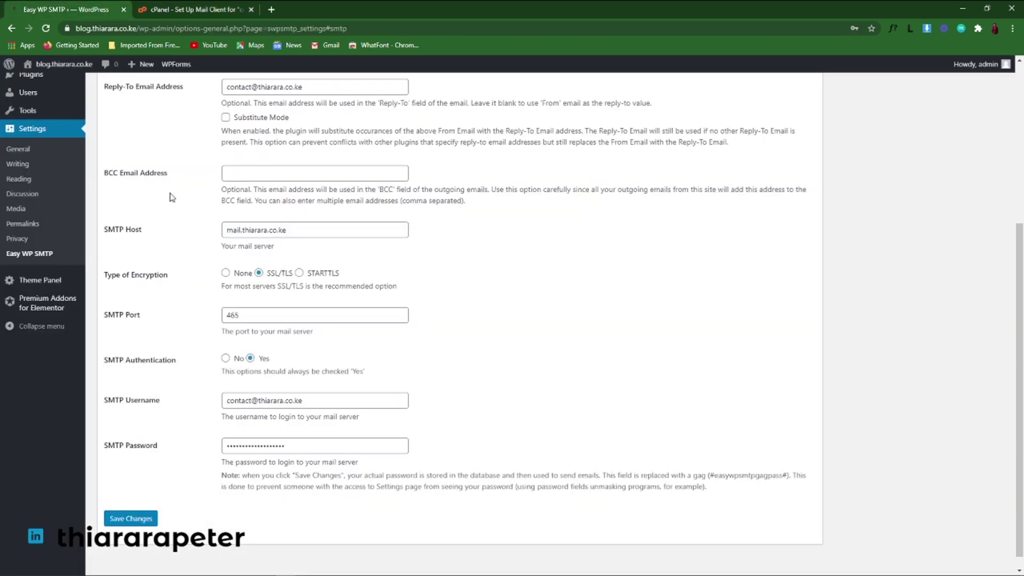
pyautogui.click(333, 400)
pyautogui.click(315, 444)
# - Open cPanel's new email account password field, dismiss the saved-password suggestions, and return to WordPress
pyautogui.click(221, 8)
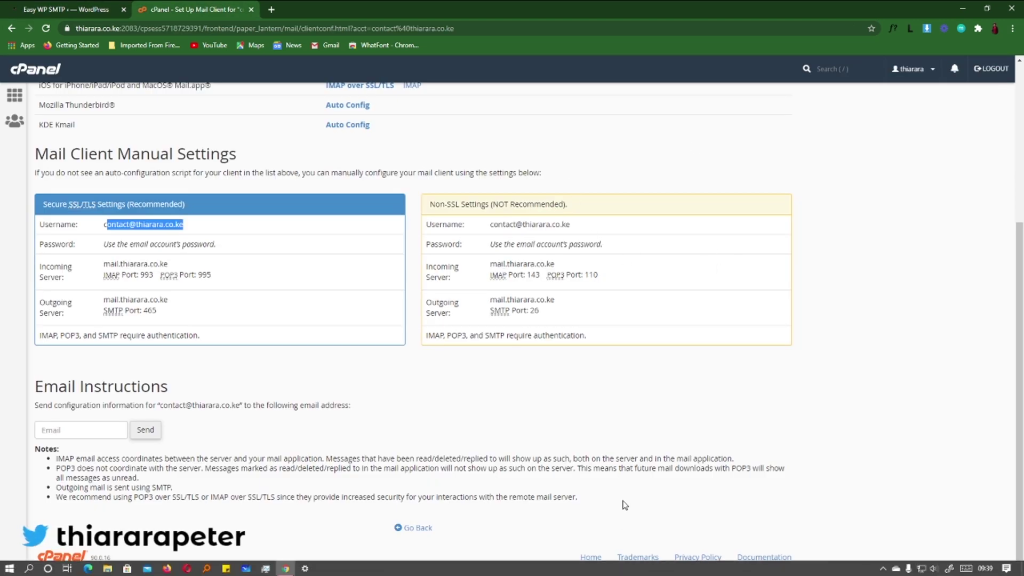
pyautogui.scroll(5, 137, 113)
pyautogui.click(10, 28)
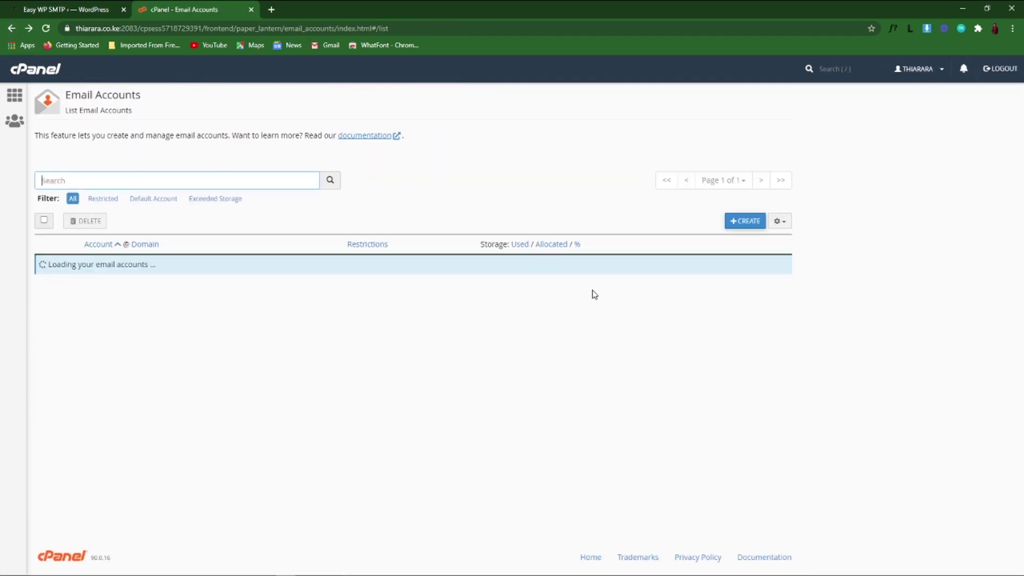
pyautogui.click(743, 220)
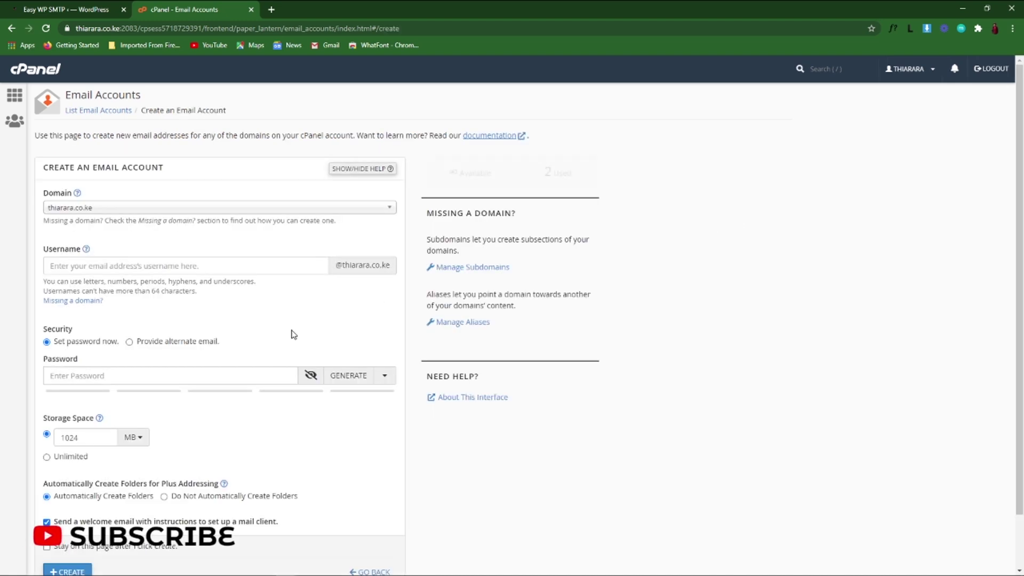
pyautogui.click(67, 375)
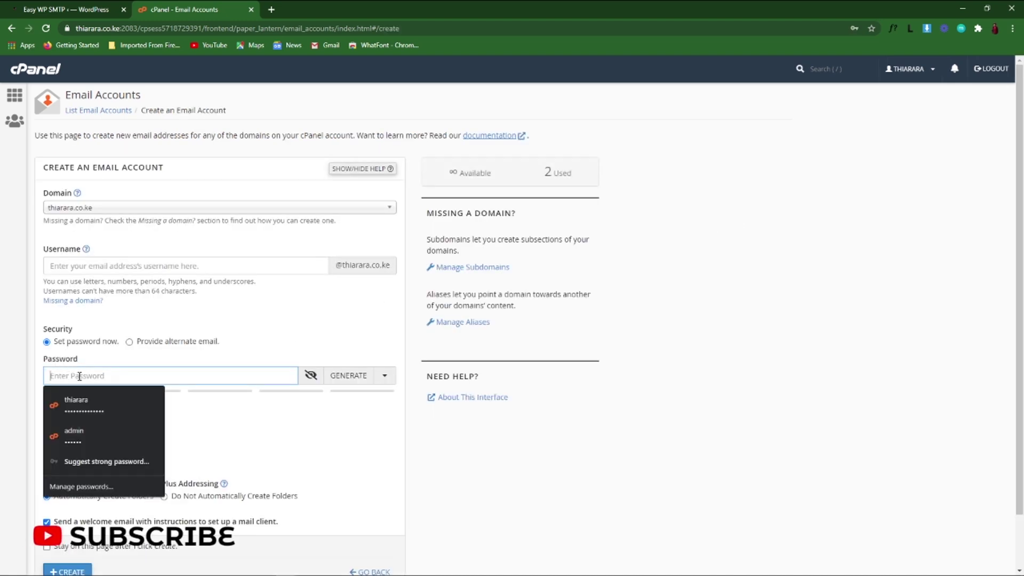
pyautogui.click(264, 438)
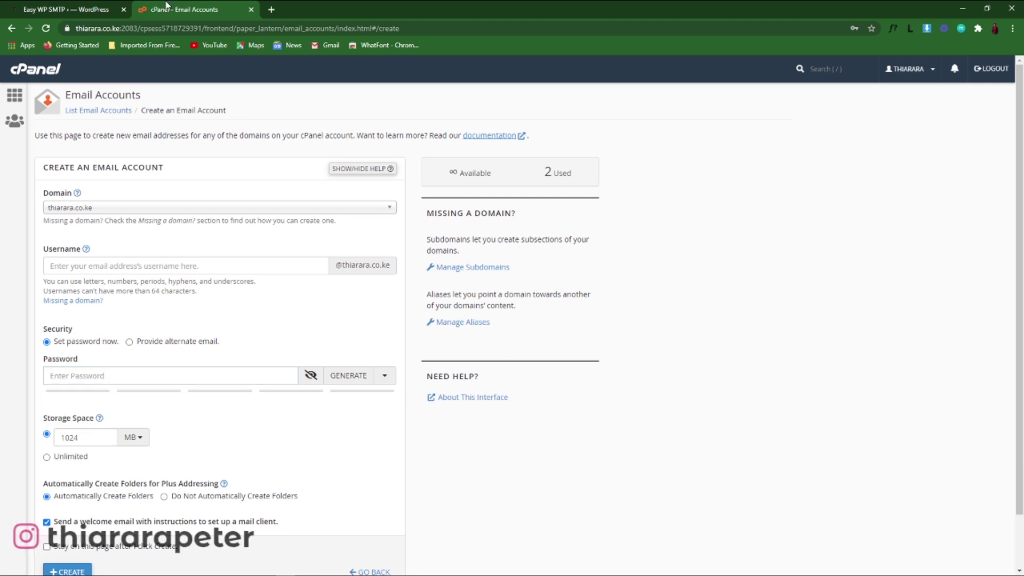
pyautogui.click(62, 11)
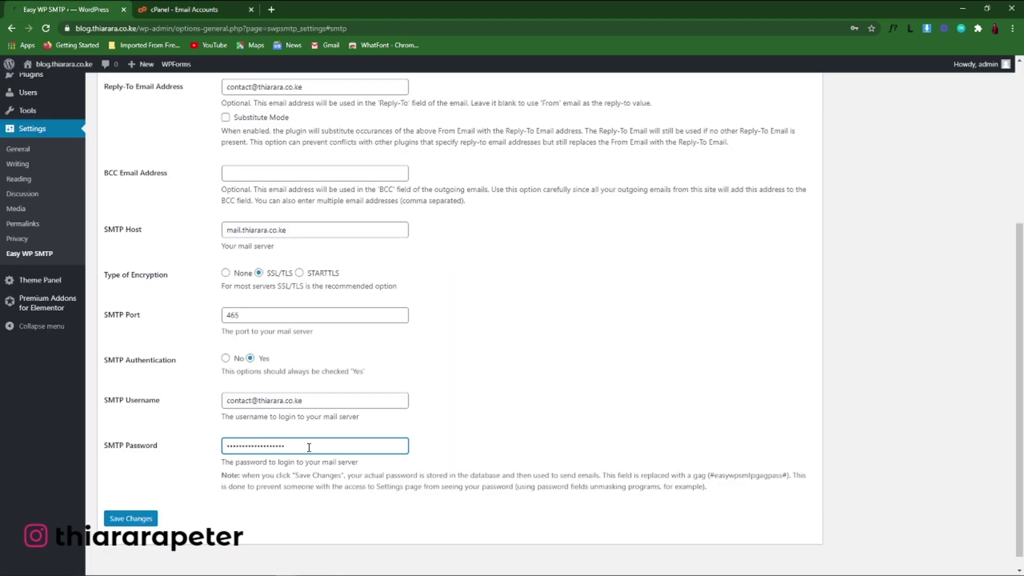
# - Save the Easy WP SMTP settings and open the Test Email form
pyautogui.click(133, 519)
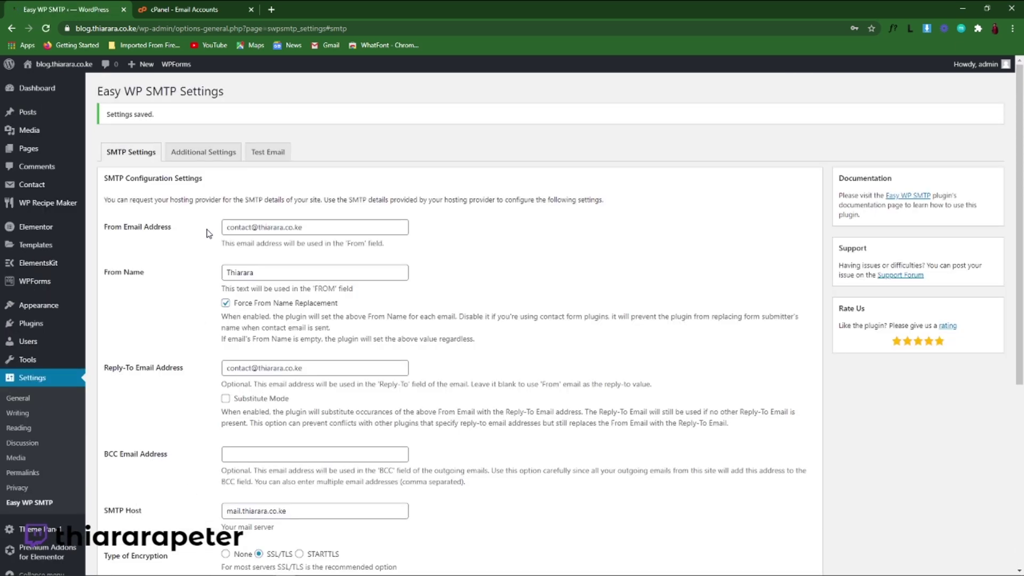
pyautogui.click(209, 159)
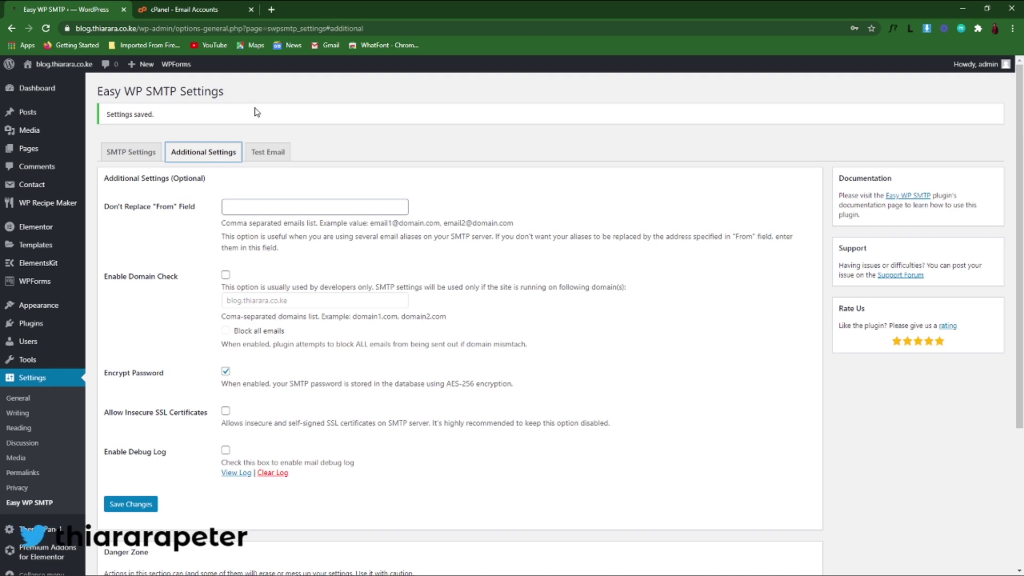
pyautogui.click(272, 157)
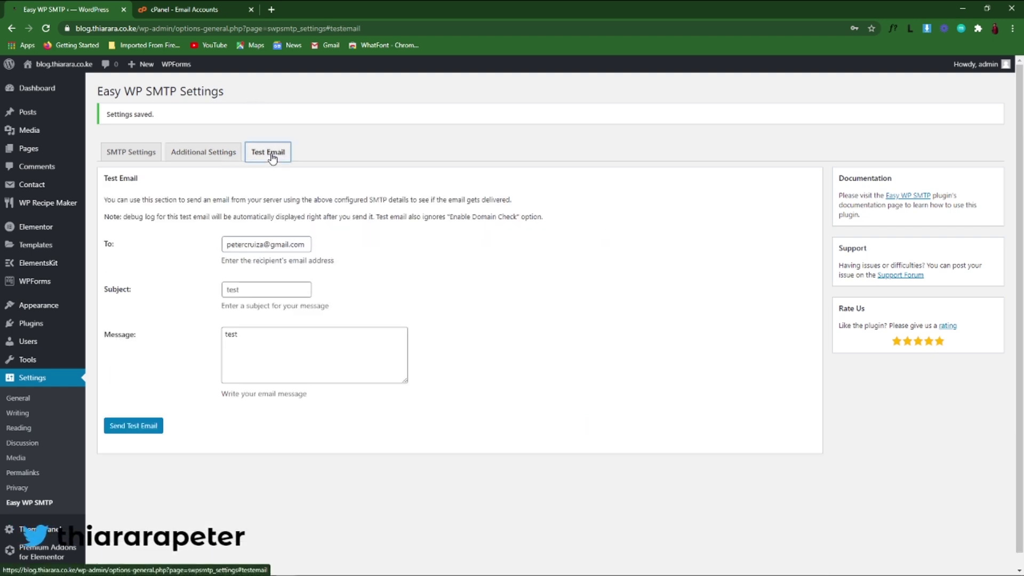
pyautogui.click(268, 289)
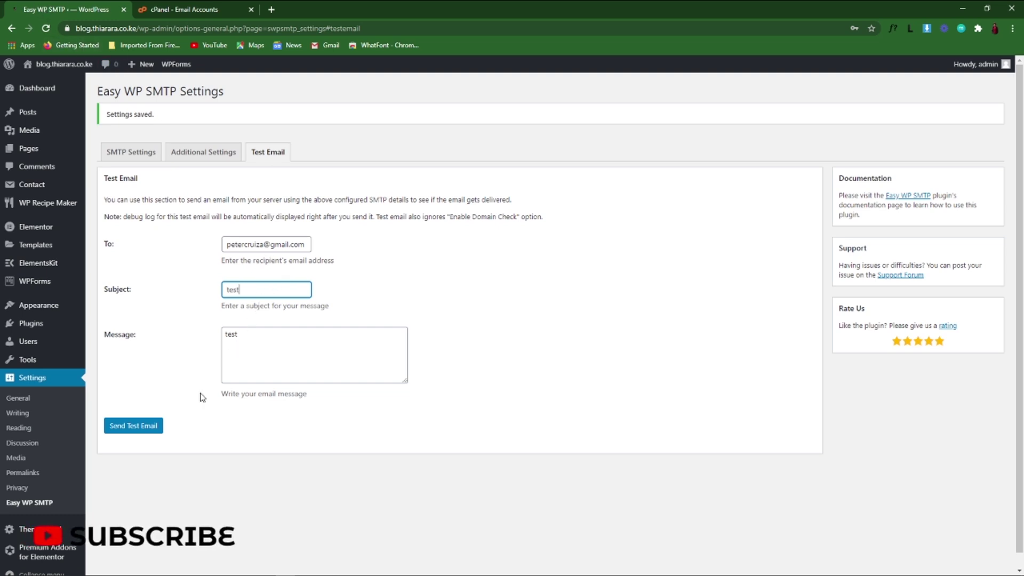
# - Send the test email, review then hide its debug log, and return to SMTP Settings
pyautogui.click(152, 426)
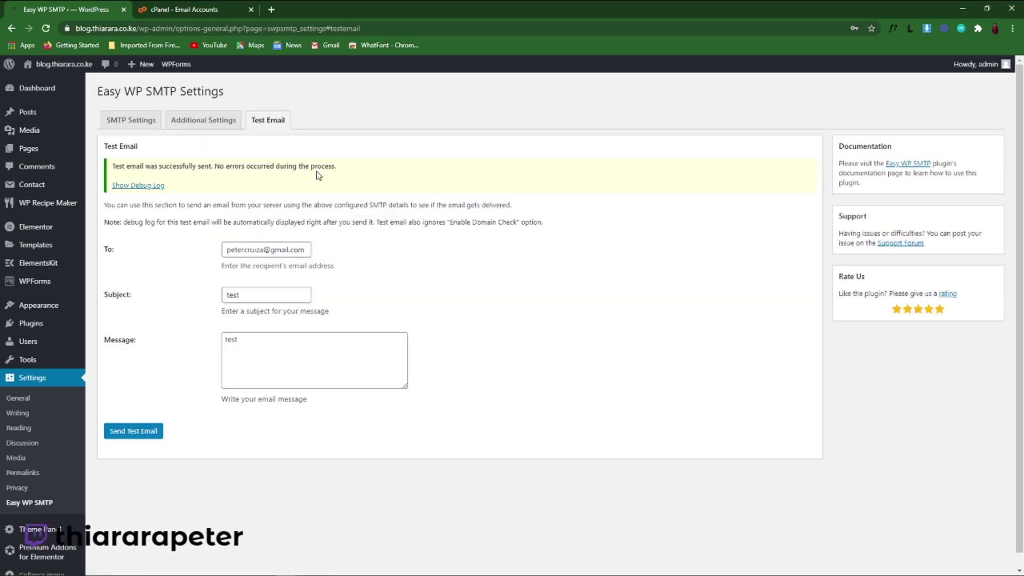
pyautogui.click(140, 185)
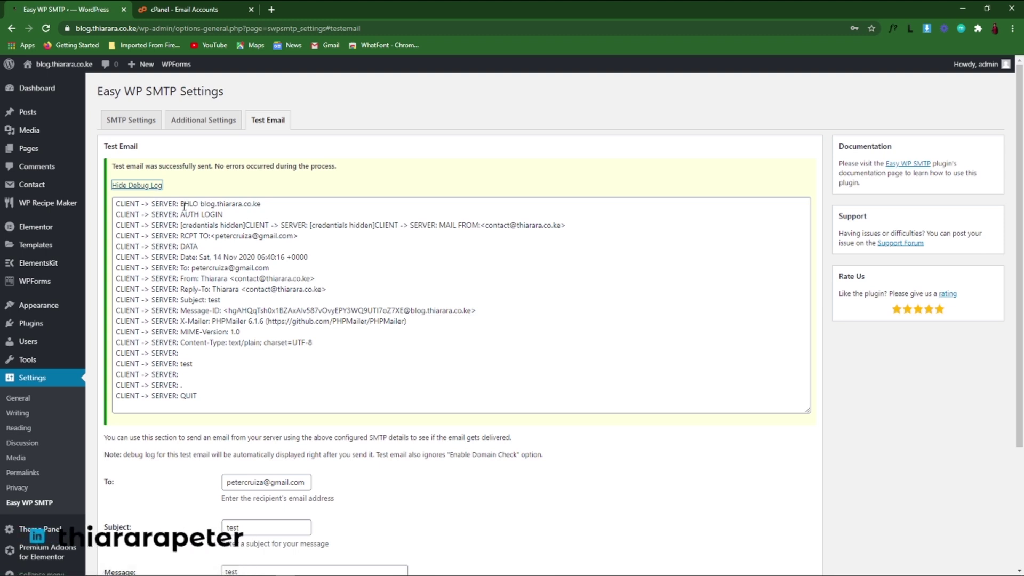
pyautogui.moveTo(217, 394); pyautogui.dragTo(131, 214)
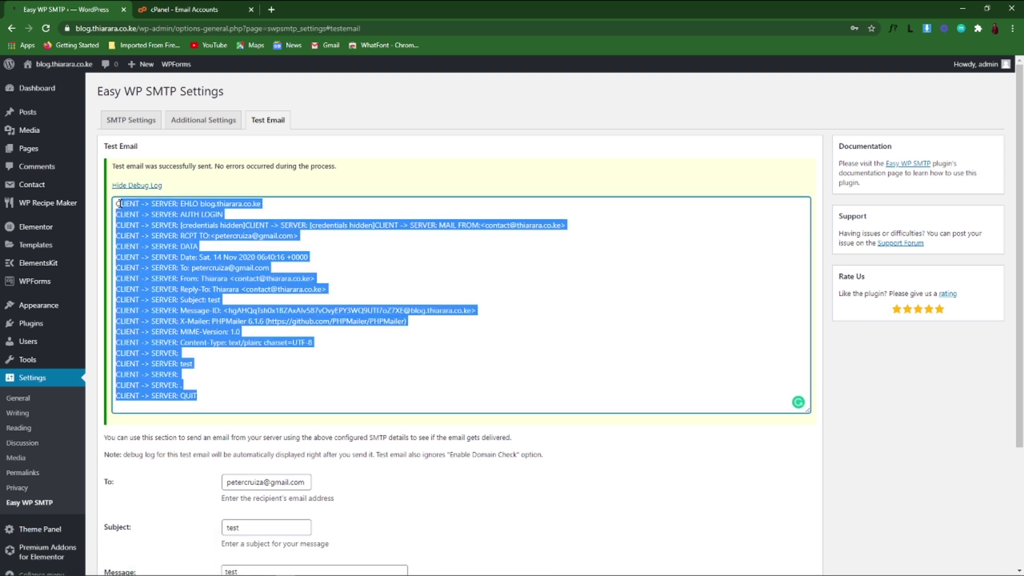
pyautogui.click(137, 185)
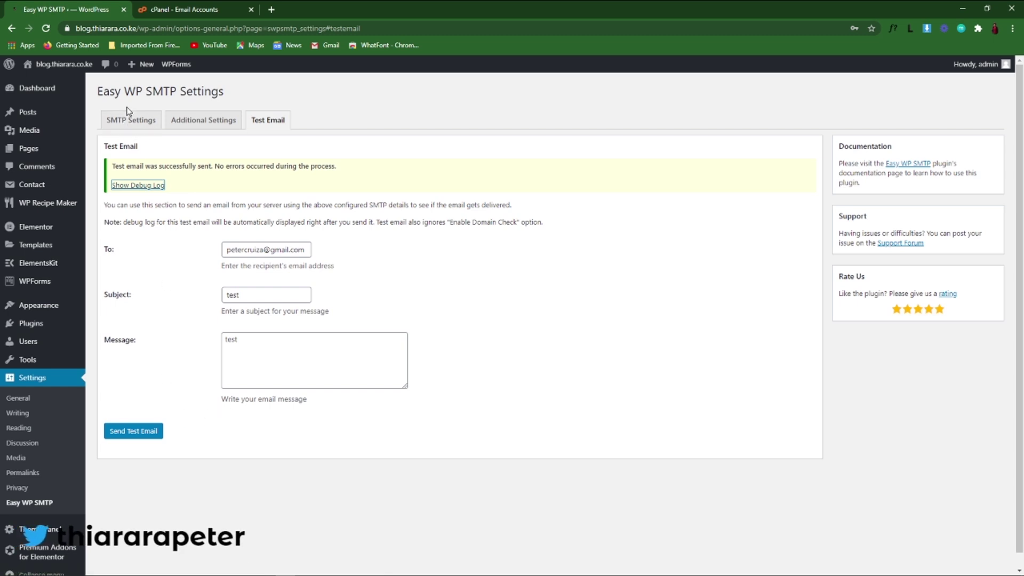
pyautogui.click(128, 116)
# - Remove the SMTP username's last letter, save, and send a test email
pyautogui.scroll(-3, 251, 354)
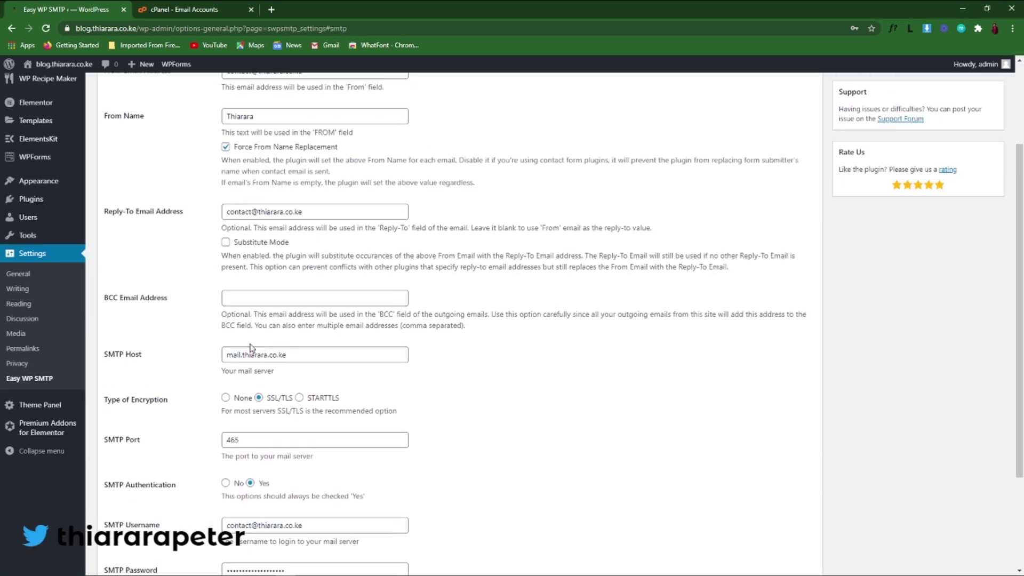
pyautogui.scroll(-2, 251, 355)
pyautogui.click(305, 403)
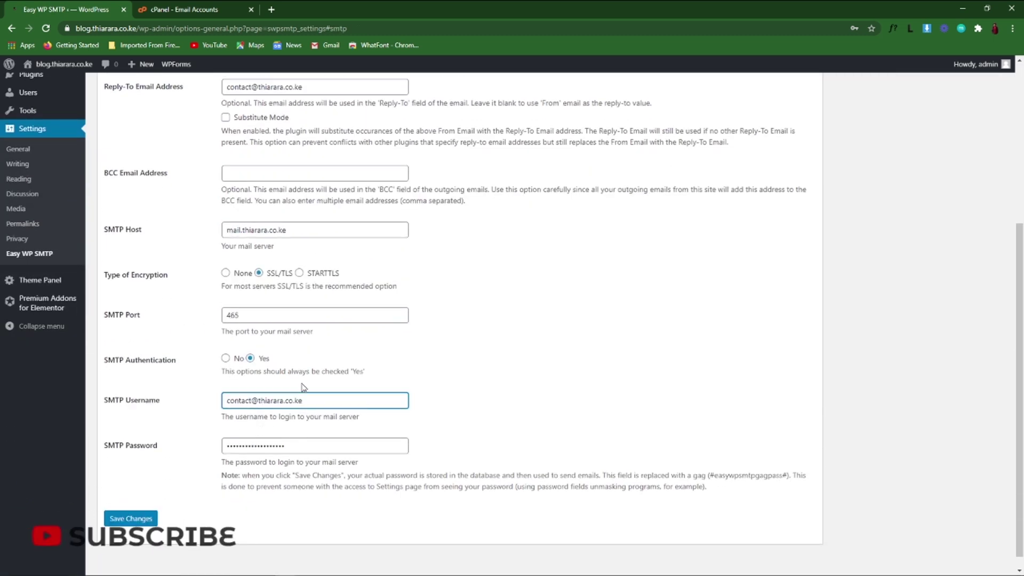
pyautogui.press('BackSpace')
pyautogui.click(149, 516)
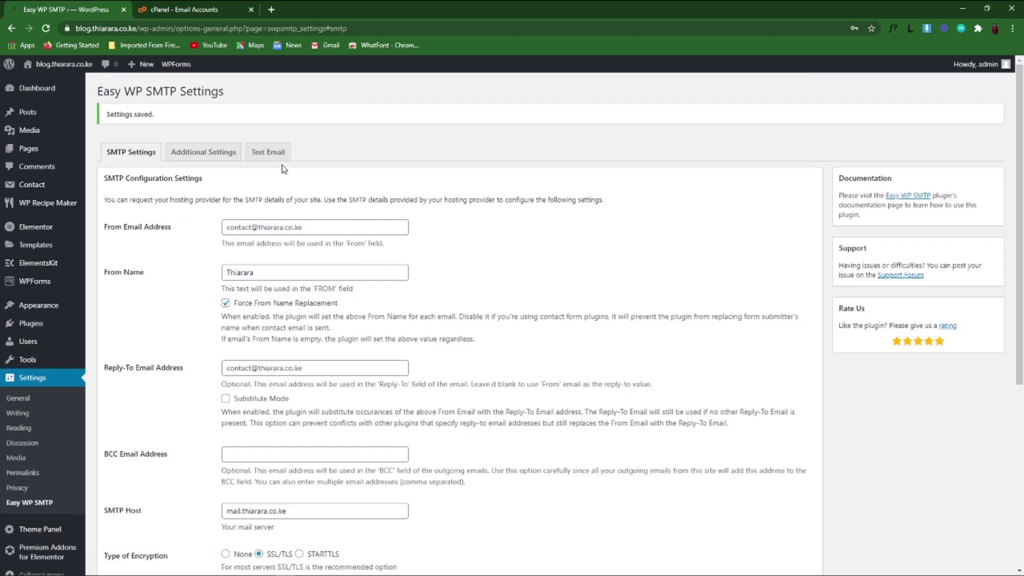
pyautogui.click(270, 154)
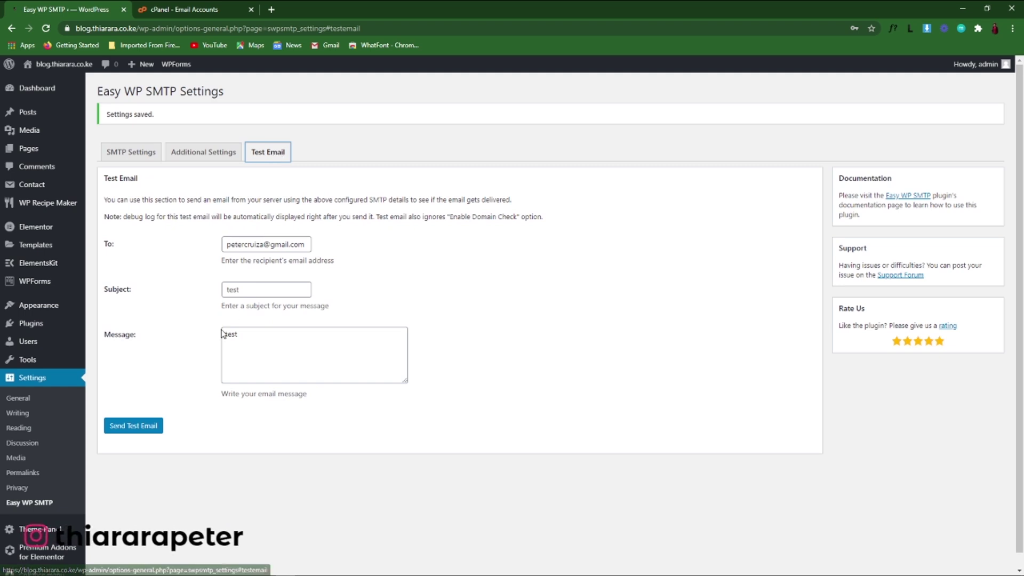
pyautogui.click(143, 427)
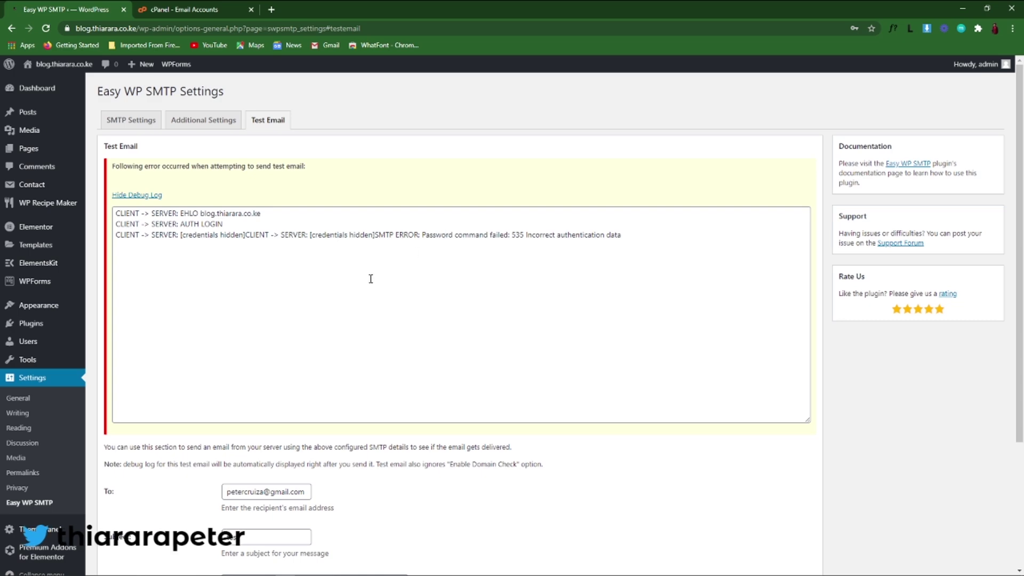
# - After the 535 authentication error, restore the SMTP username, save, and close the cPanel tab
pyautogui.scroll(-3, 321, 311)
pyautogui.scroll(6, 269, 366)
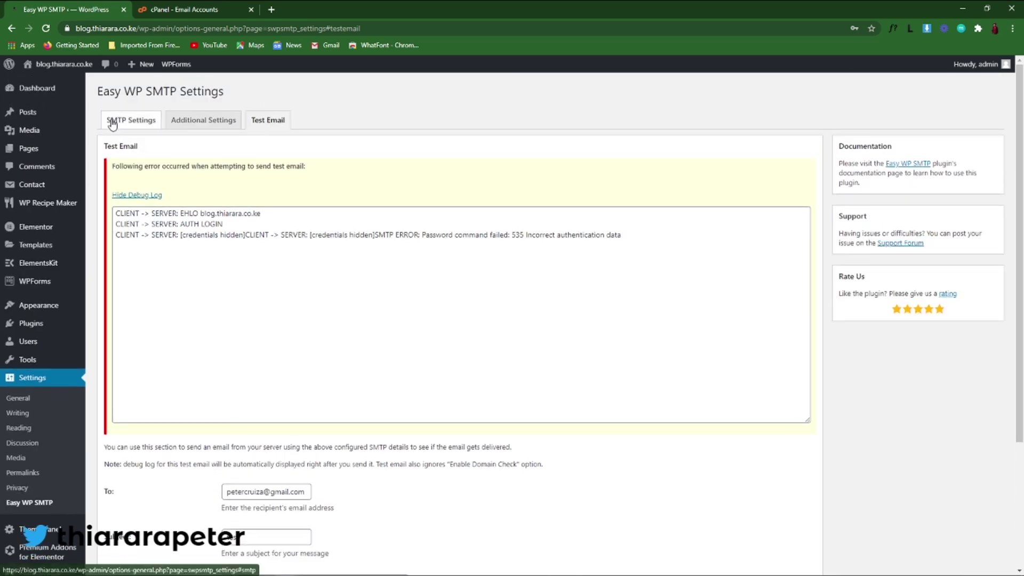
pyautogui.click(112, 121)
pyautogui.scroll(-5, 244, 267)
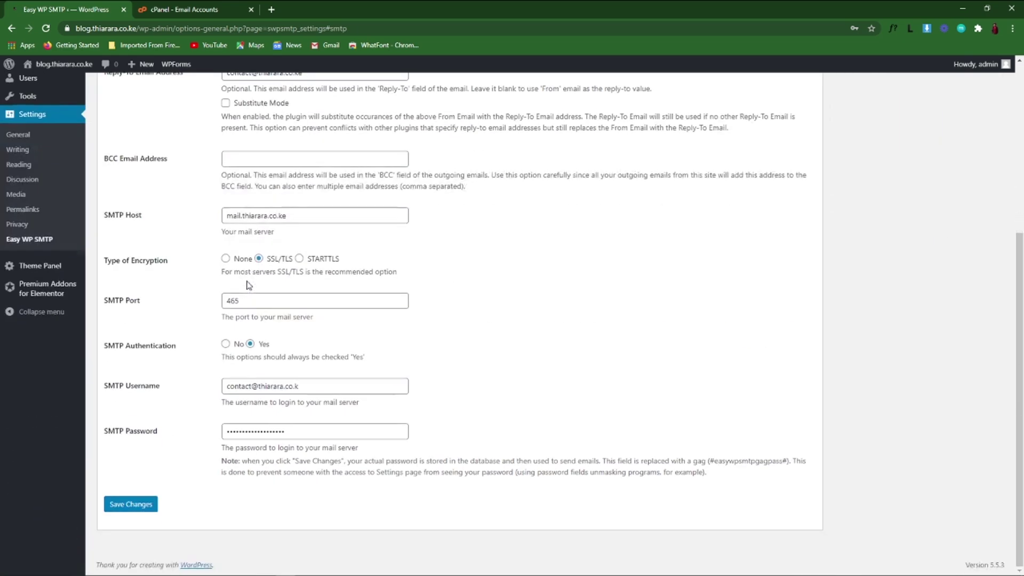
pyautogui.click(297, 385)
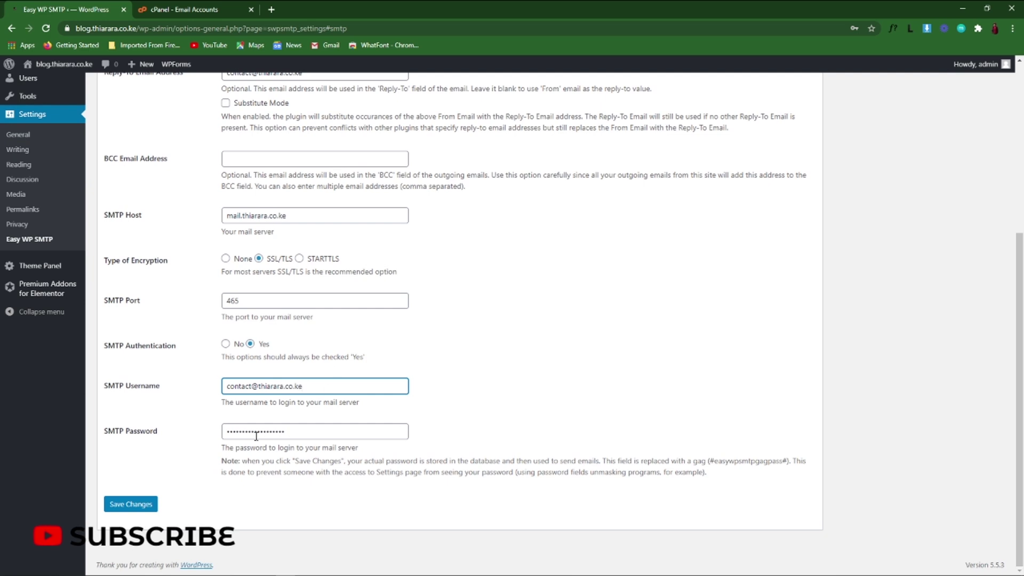
pyautogui.click(130, 505)
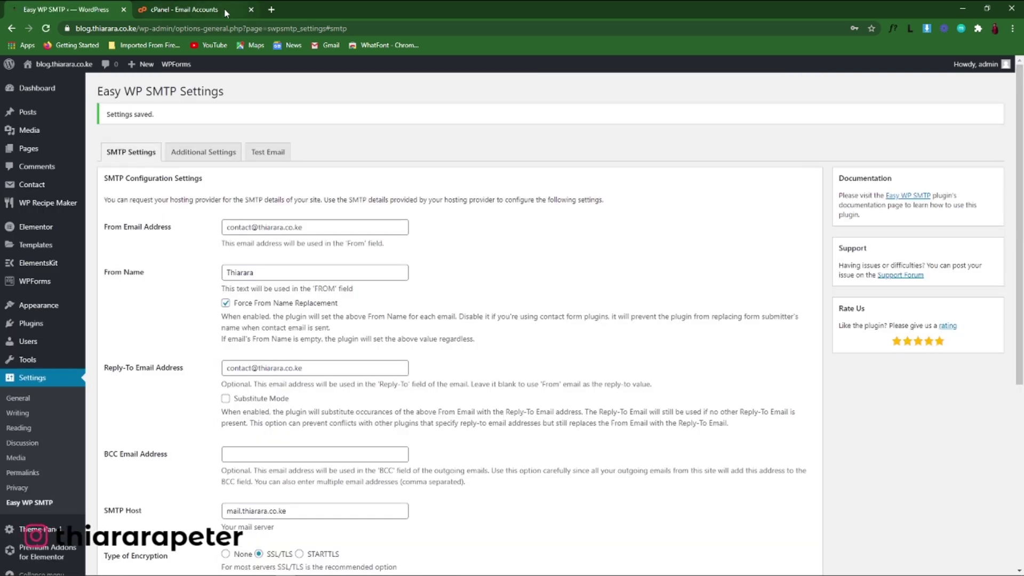
pyautogui.click(250, 10)
pyautogui.rightClick(52, 60)
# - Open the live site in a new tab and submit its Contact Us form successfully
pyautogui.click(90, 74)
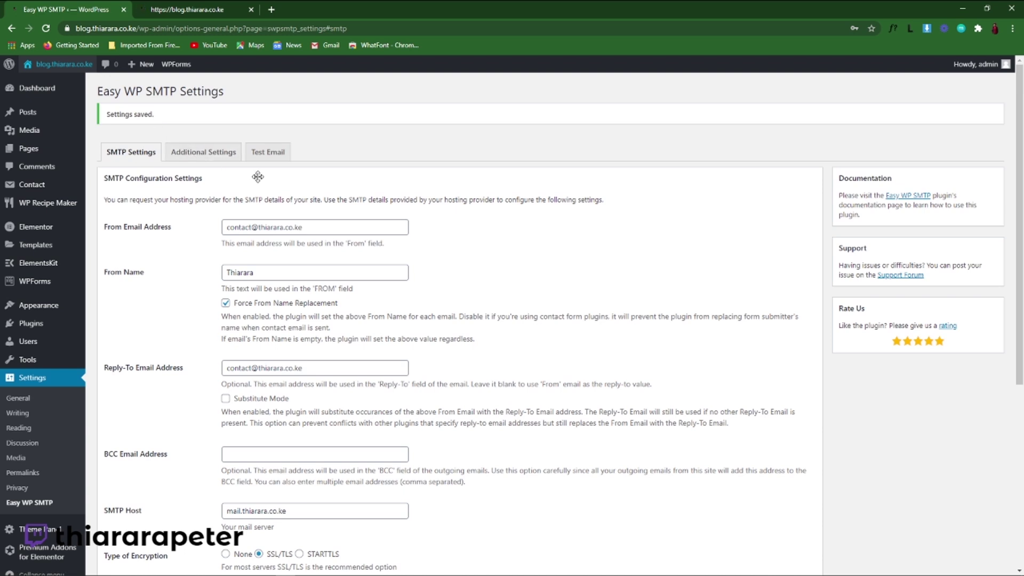
pyautogui.click(191, 10)
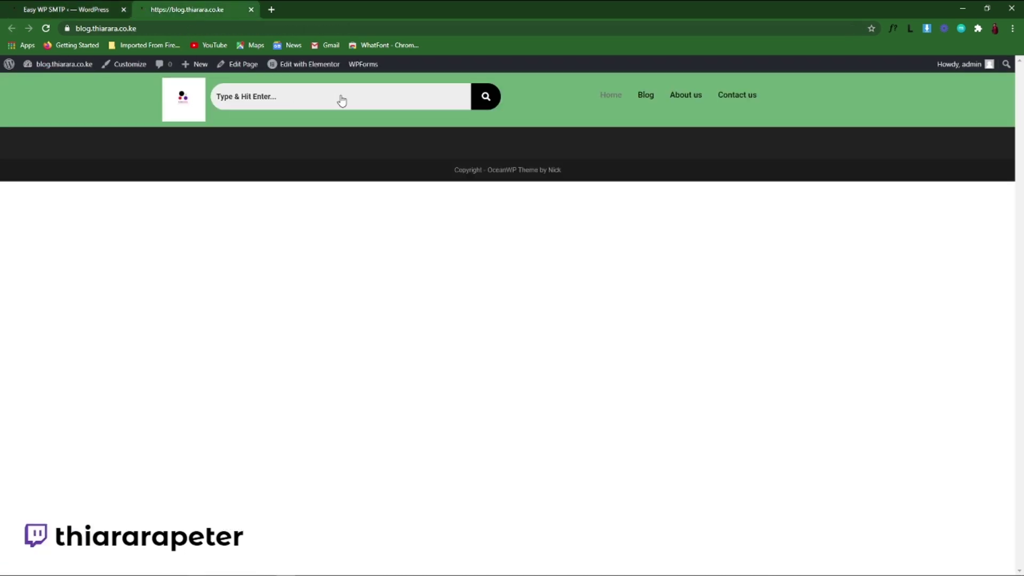
pyautogui.click(717, 96)
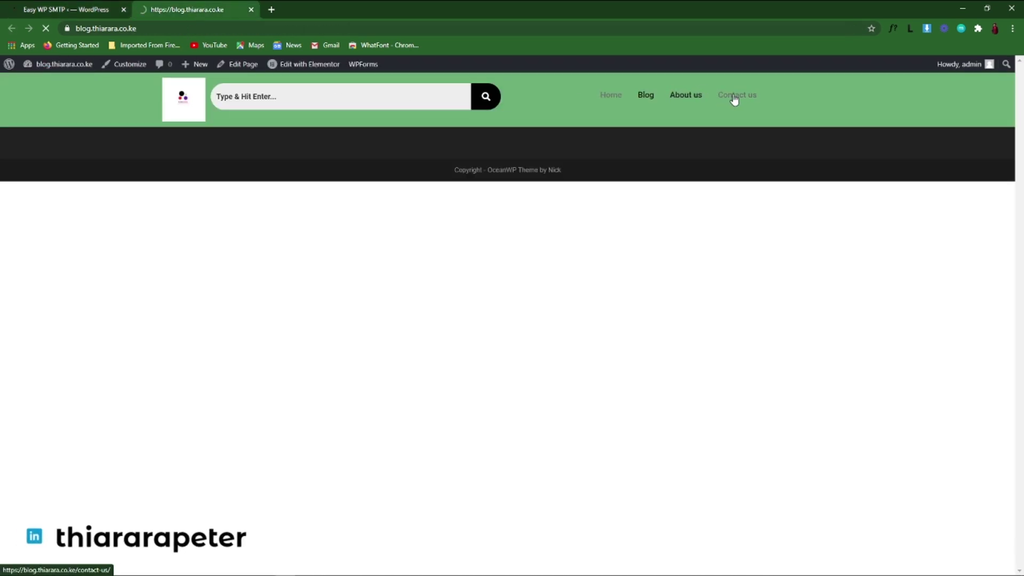
pyautogui.click(229, 212)
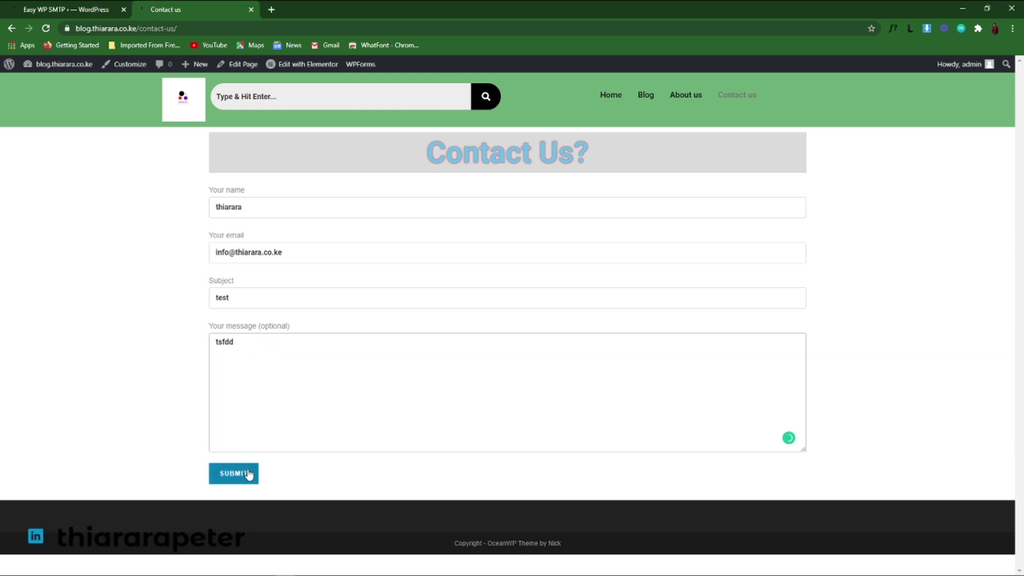
pyautogui.click(248, 474)
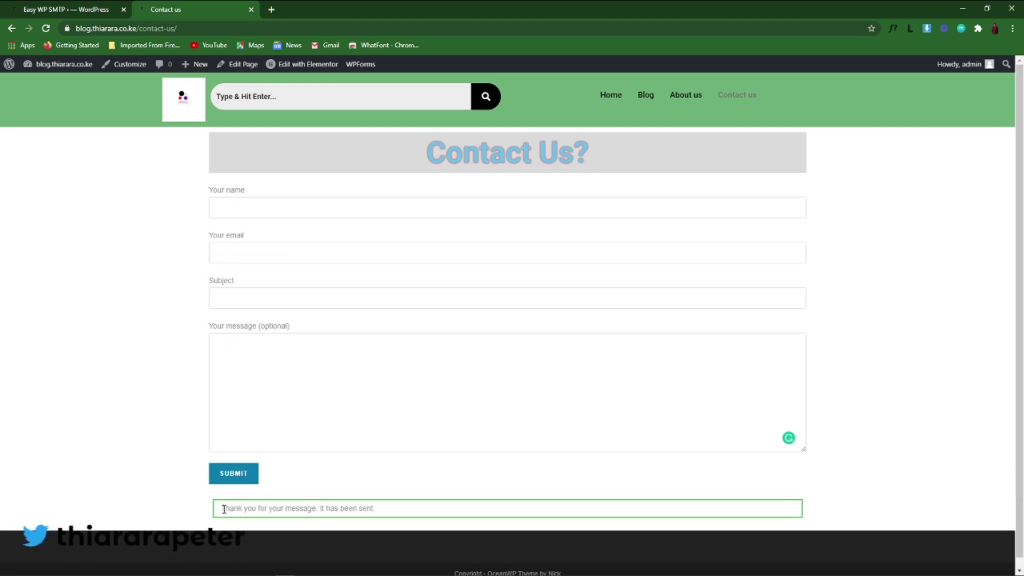
pyautogui.moveTo(224, 509); pyautogui.dragTo(381, 518)
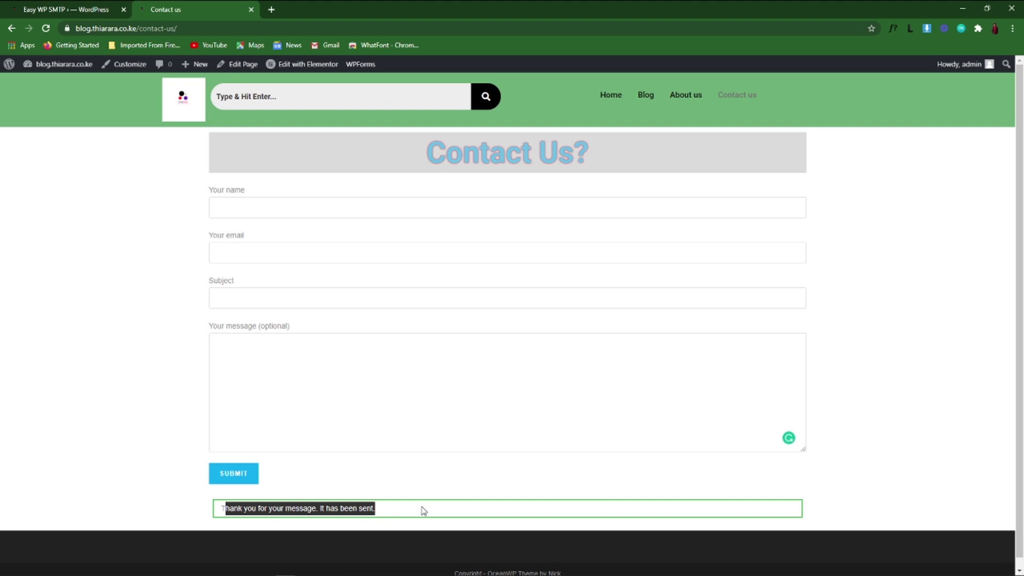
pyautogui.click(395, 465)
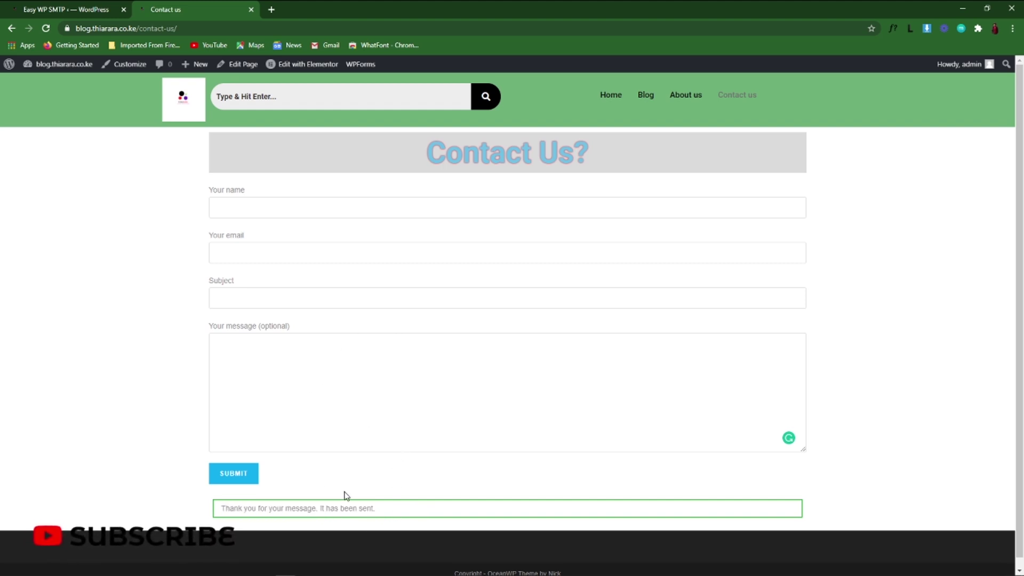
pyautogui.moveTo(409, 511); pyautogui.dragTo(200, 494)
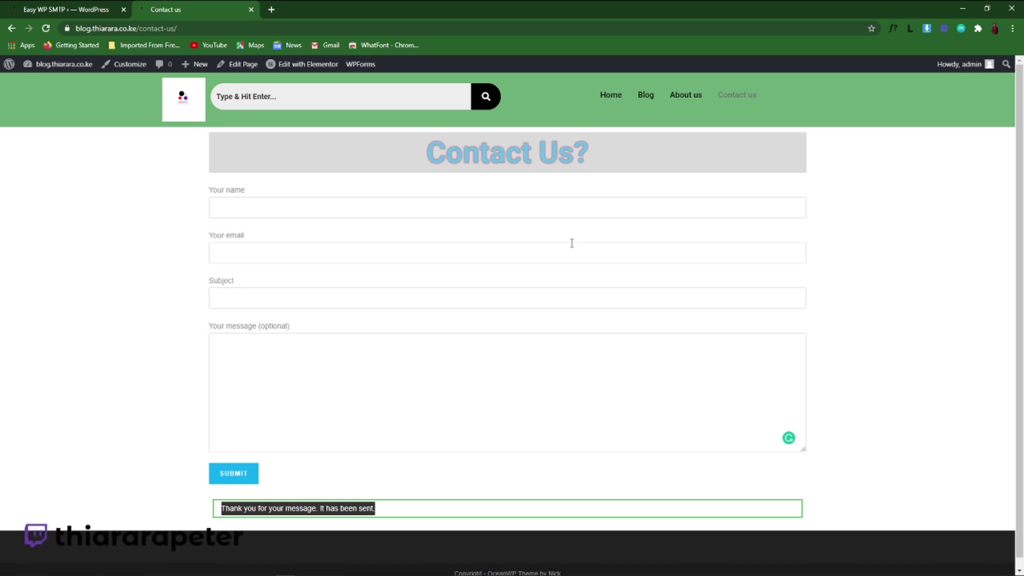
pyautogui.click(66, 8)
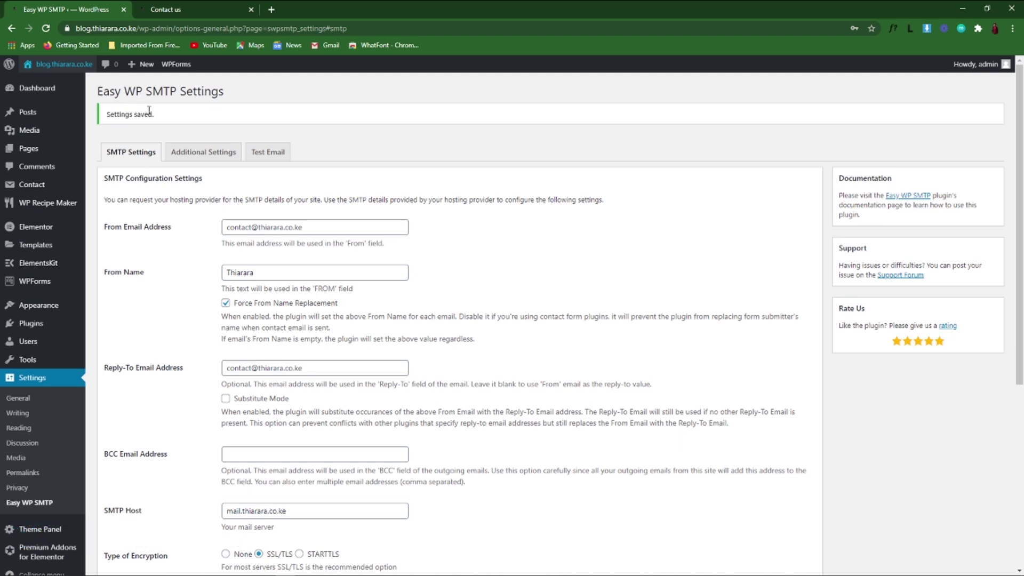
pyautogui.click(188, 11)
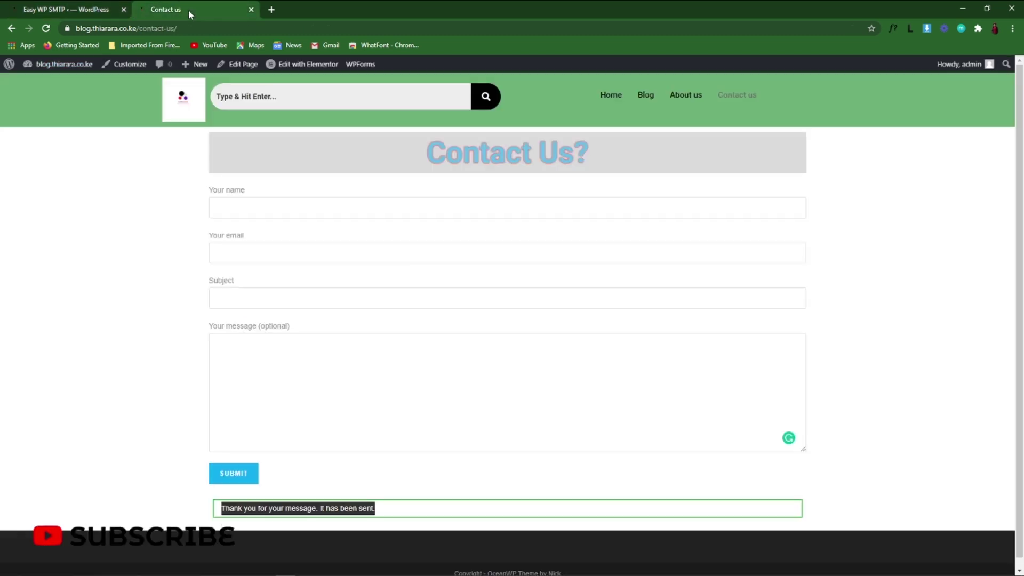
pyautogui.click(476, 502)
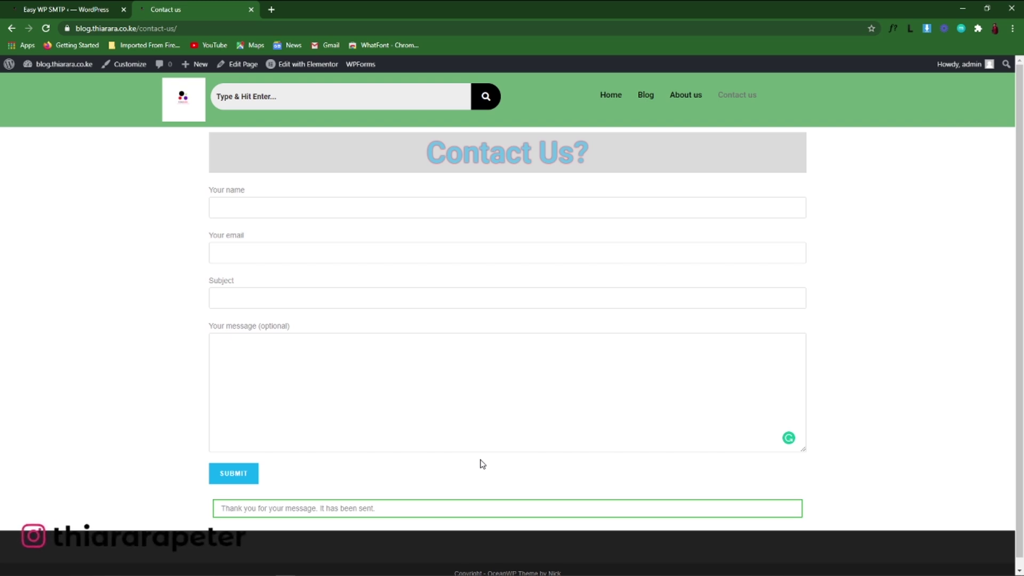